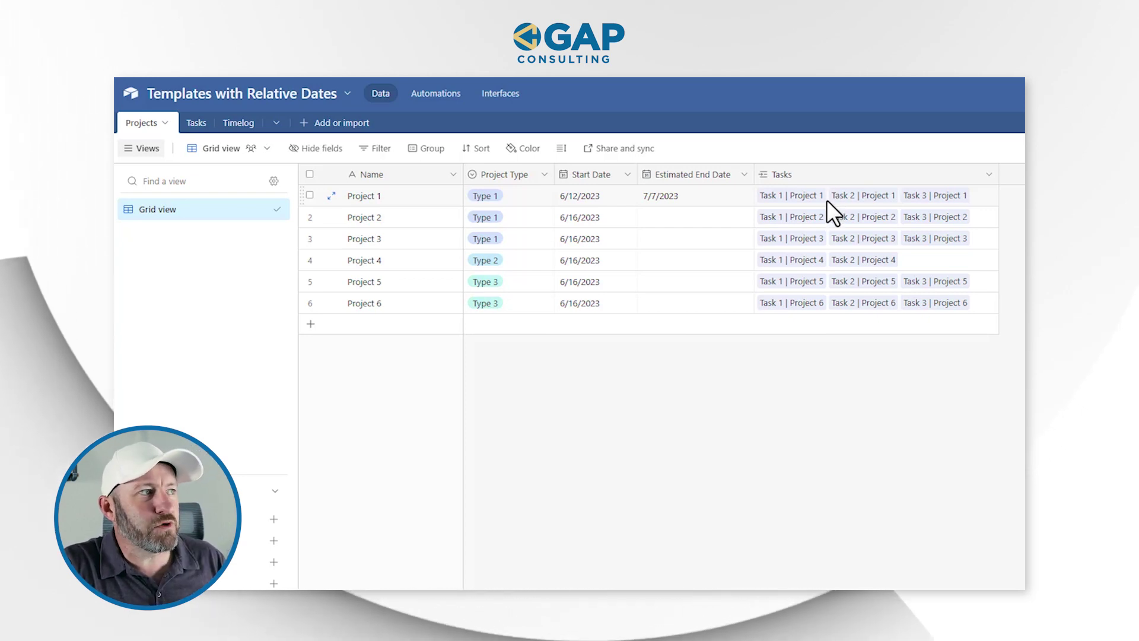
Check Project 1's record and start date, then switch to the Tasks table.
{"action": "left_click", "coordinate": [419, 199]}
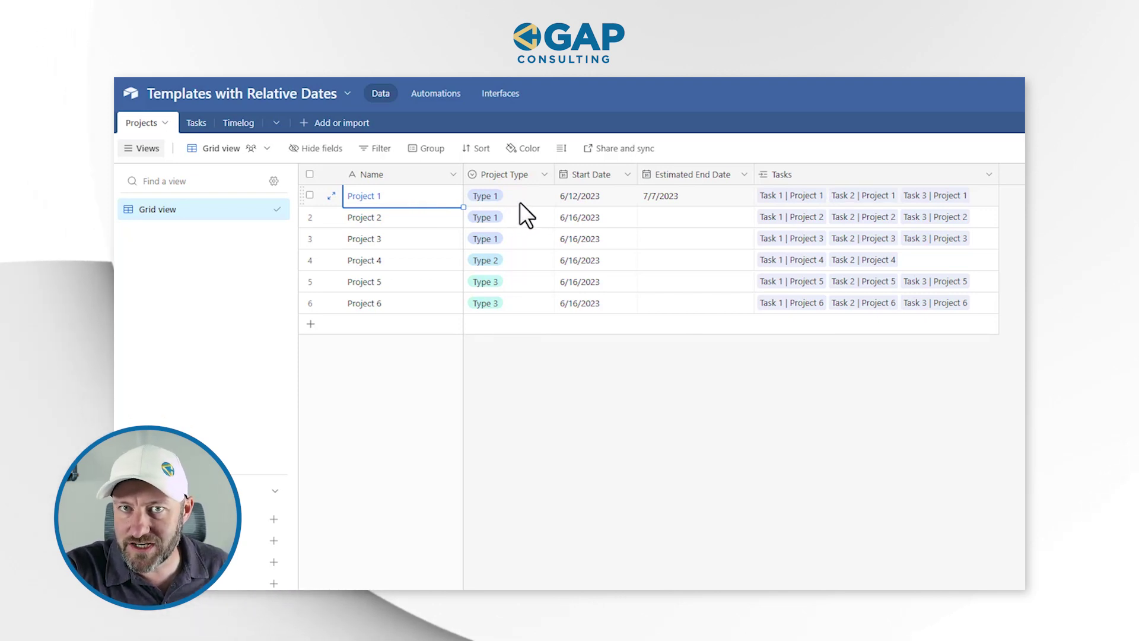
{"action": "left_click", "coordinate": [593, 202]}
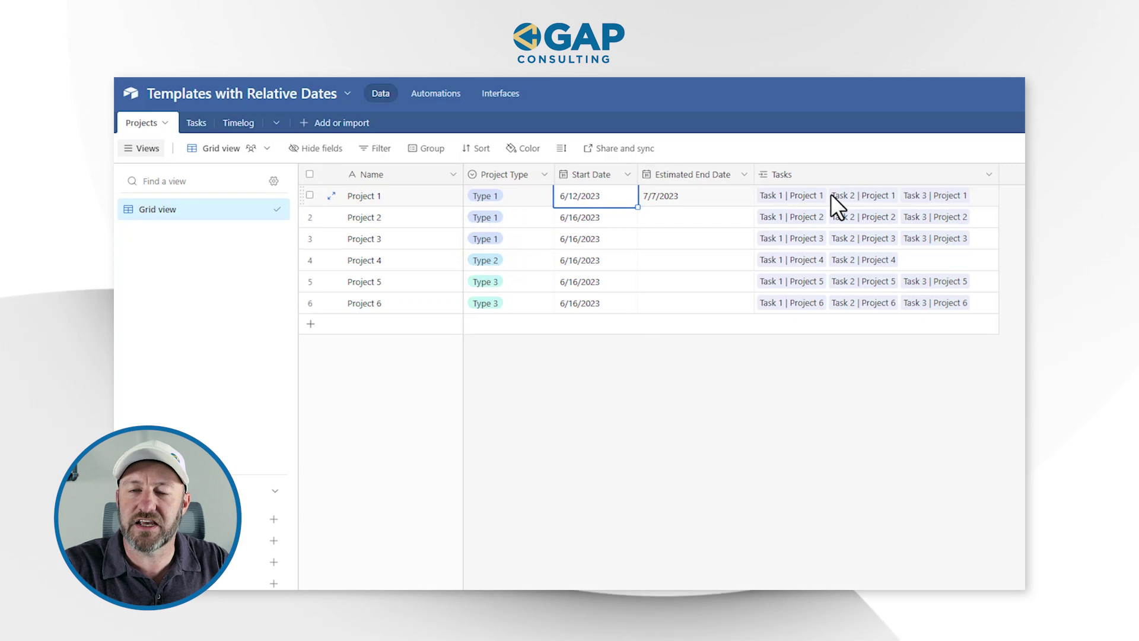
{"action": "left_click", "coordinate": [201, 132]}
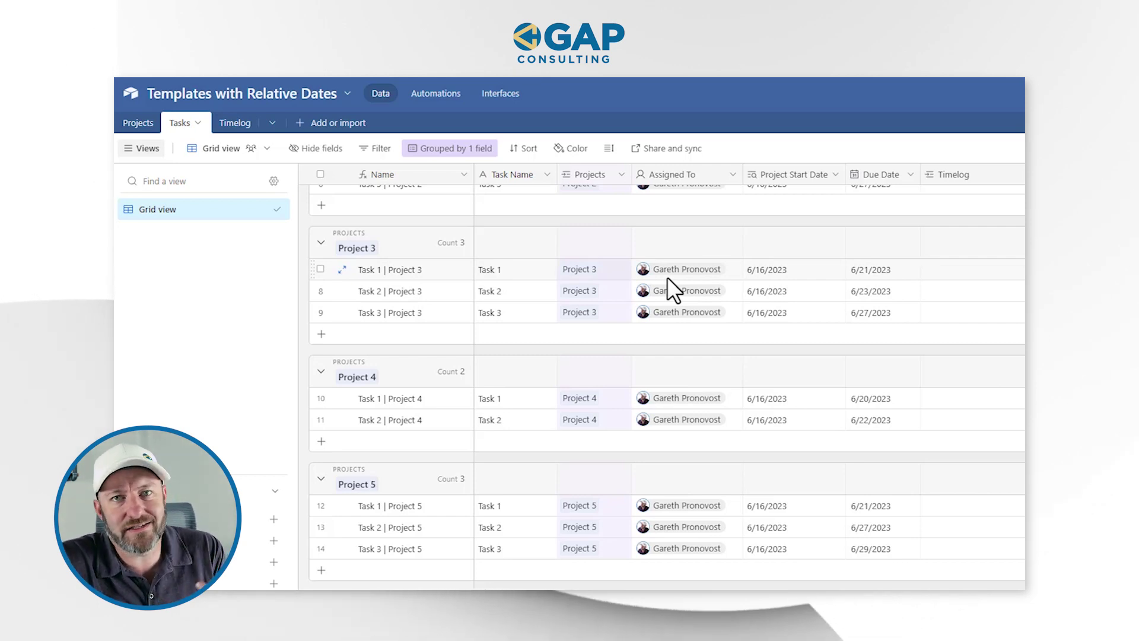
Check Task 1 | Project 3's project start and due dates, then expand Task 1 | Project 1's linked timelogs.
{"action": "left_click", "coordinate": [767, 276]}
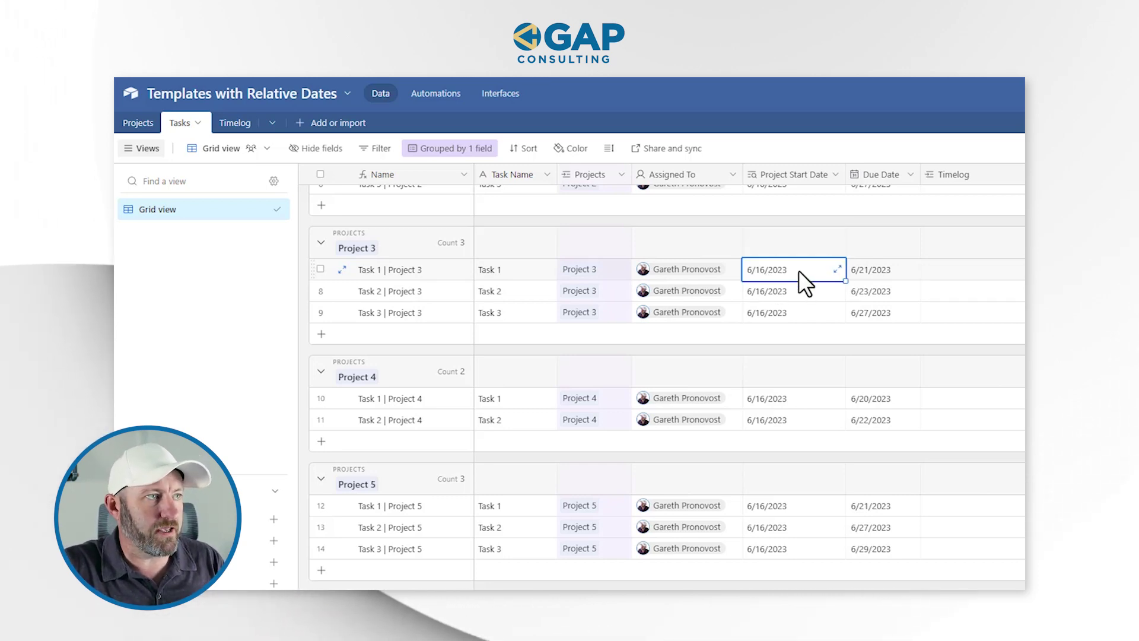
{"action": "left_click", "coordinate": [871, 274]}
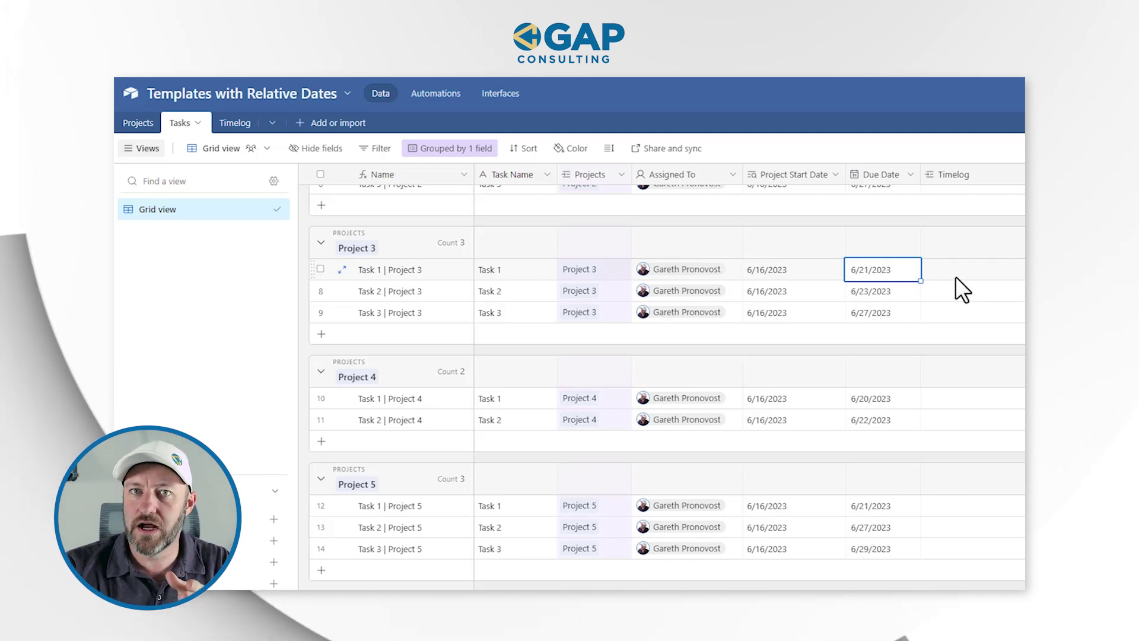
{"action": "scroll", "coordinate": [955, 276], "scroll_direction": "up", "scroll_amount": 4}
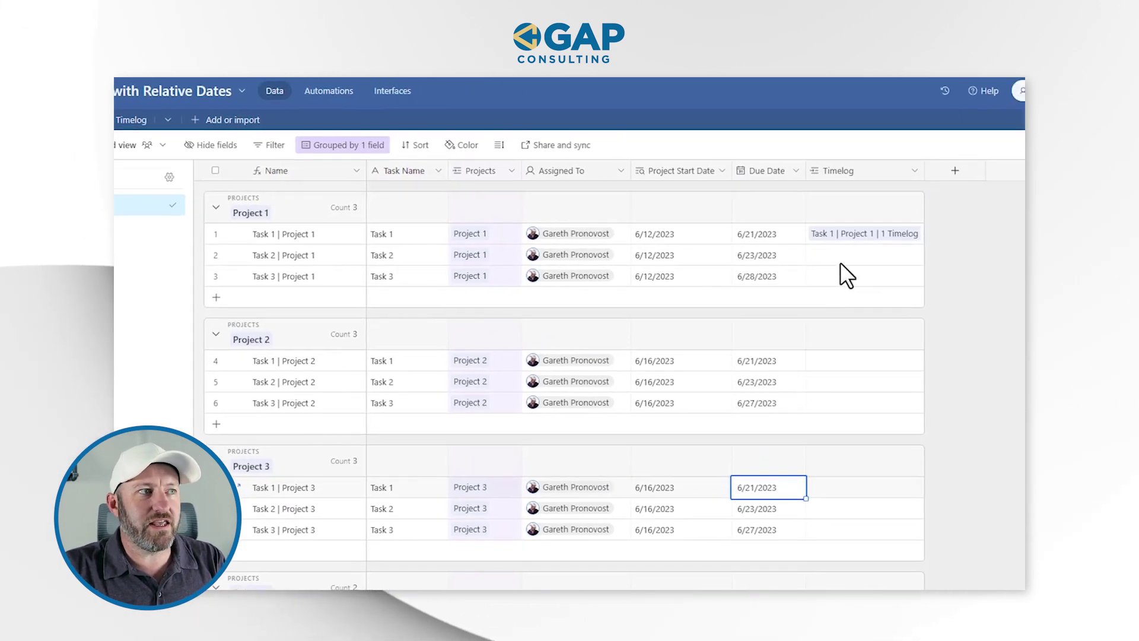
{"action": "left_click", "coordinate": [843, 235]}
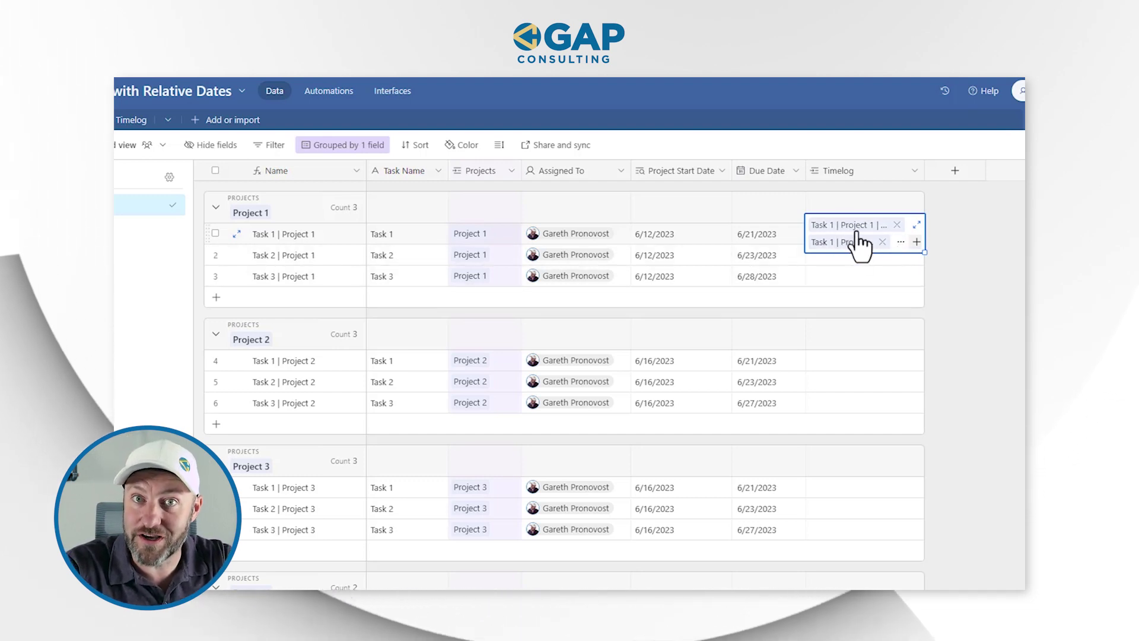
{"action": "scroll", "coordinate": [320, 145], "scroll_direction": "left", "scroll_amount": 5}
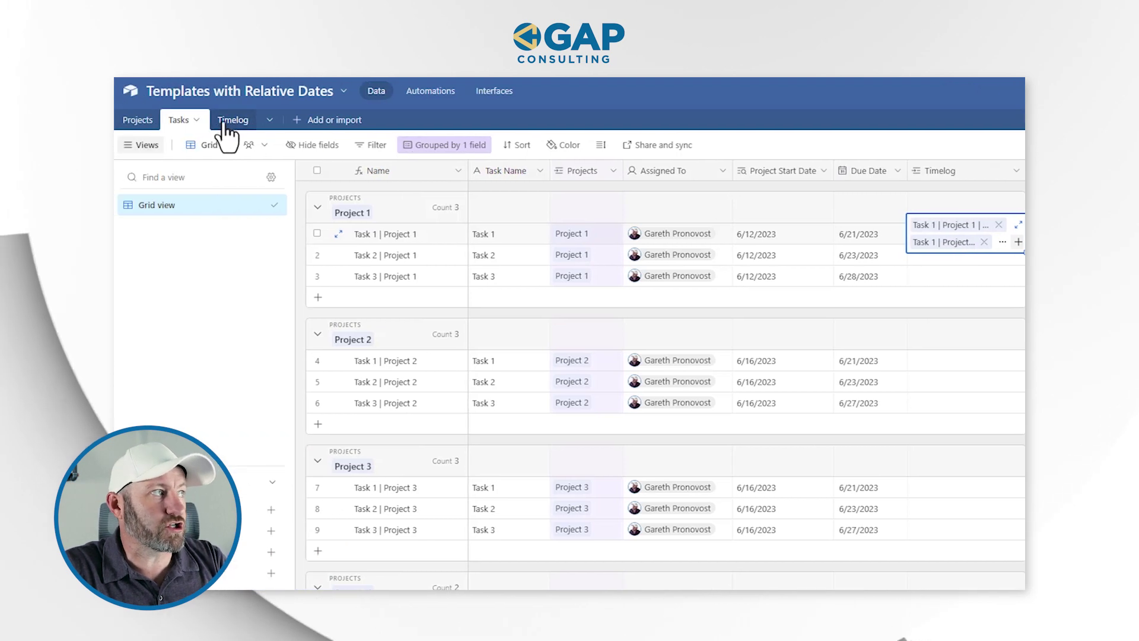
Review the start times of the three Timelog entries, then go to the base's Interfaces page.
{"action": "left_click", "coordinate": [226, 126]}
{"action": "scroll", "coordinate": [416, 210], "scroll_direction": "right", "scroll_amount": 3}
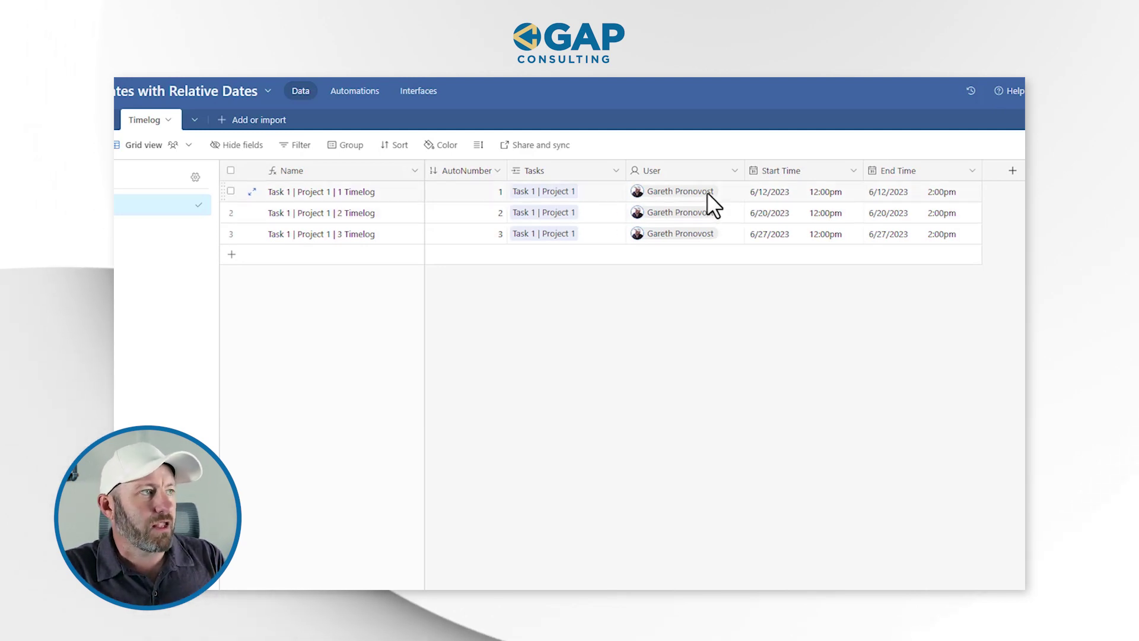
{"action": "left_click", "coordinate": [812, 196]}
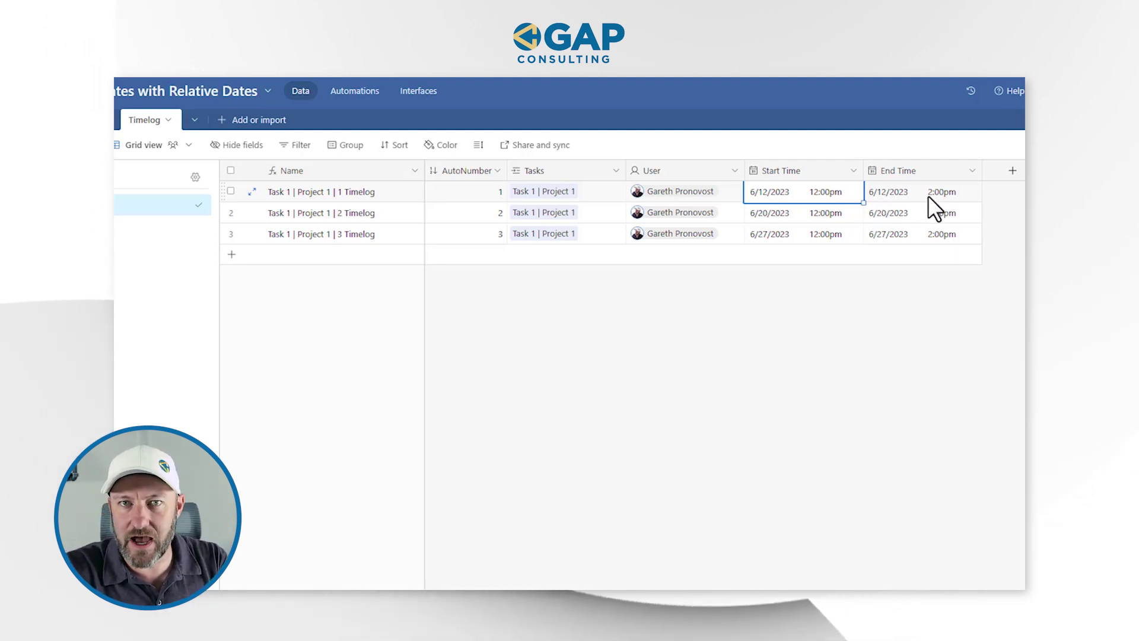
{"action": "left_click", "coordinate": [811, 215]}
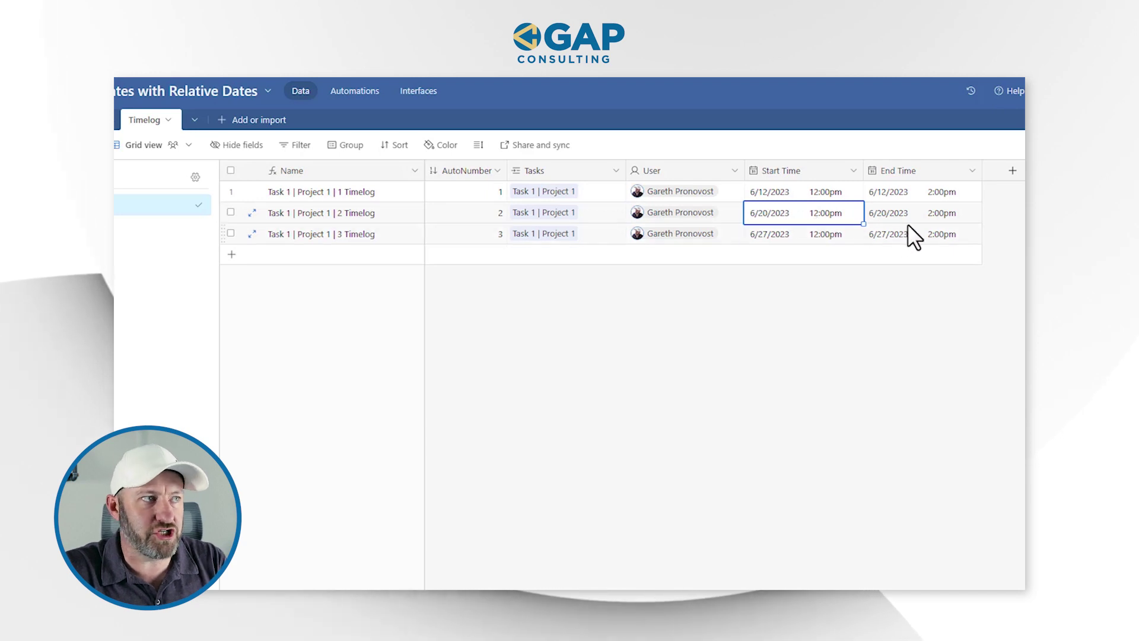
{"action": "left_click", "coordinate": [794, 234]}
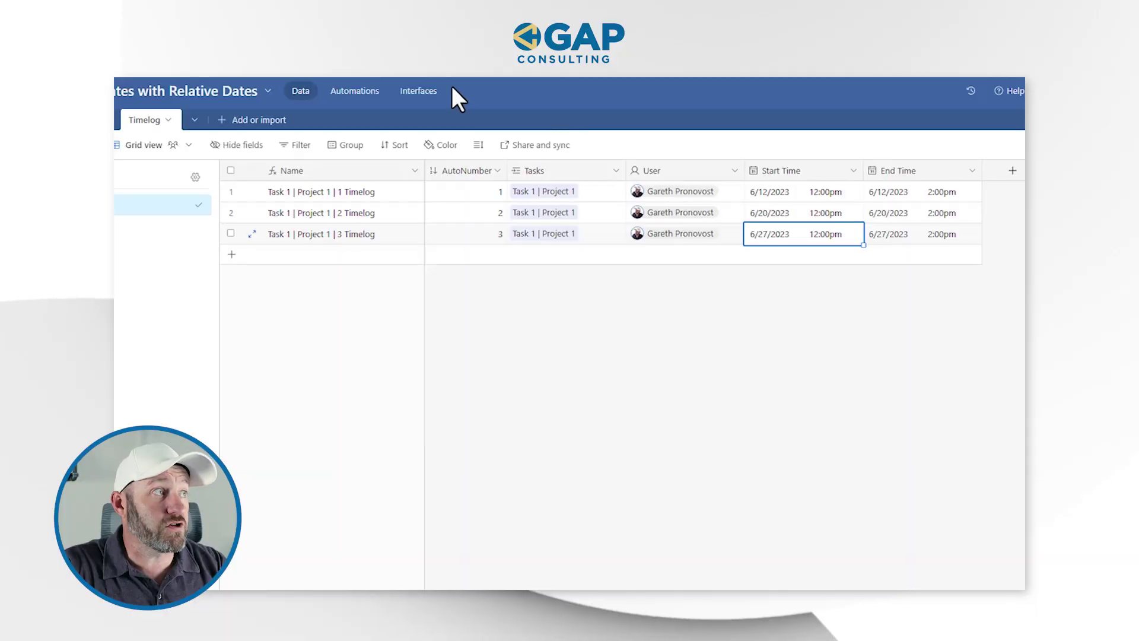
{"action": "left_click", "coordinate": [438, 91]}
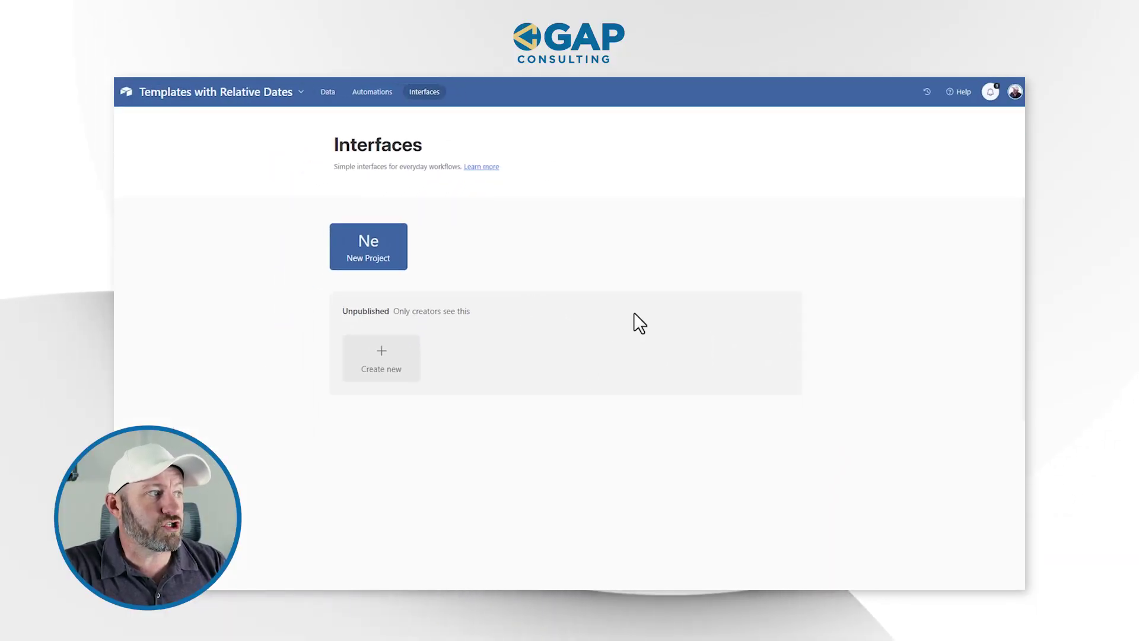
Create a new interface named 'Interface 2' and continue to the layout choice.
{"action": "left_click", "coordinate": [381, 359]}
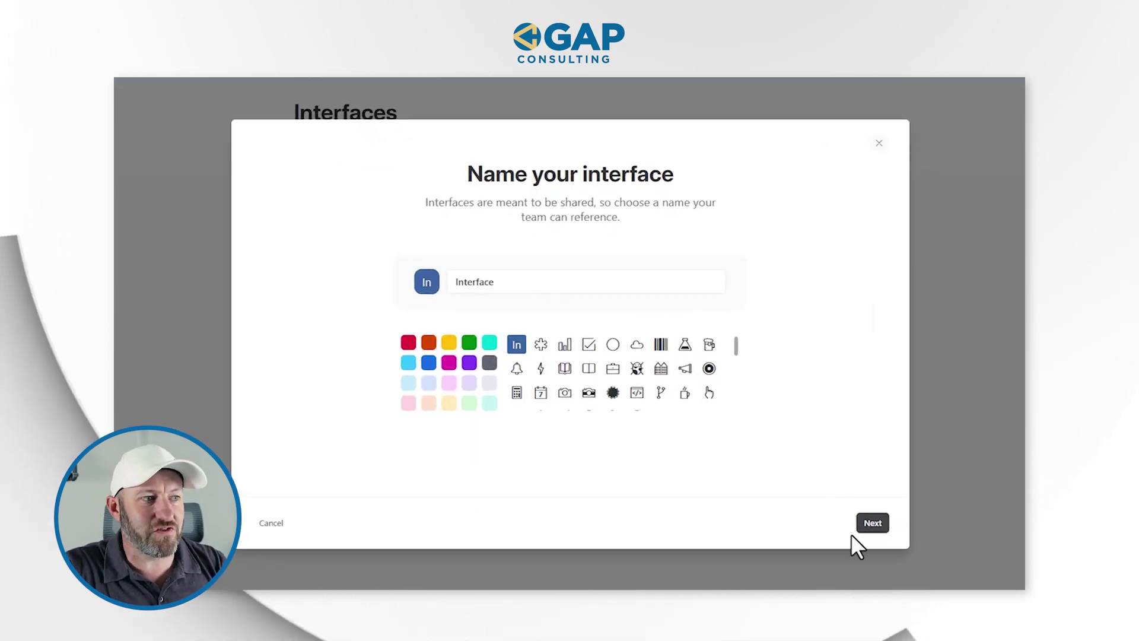
{"action": "left_click", "coordinate": [580, 291]}
{"action": "type", "text": "2"}
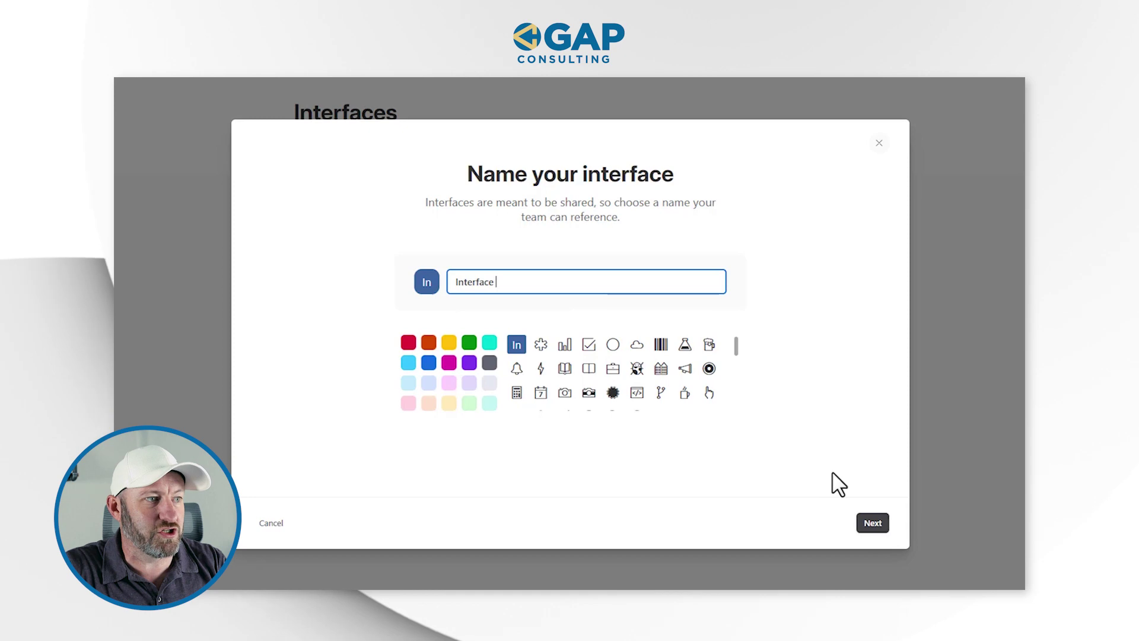
{"action": "left_click", "coordinate": [873, 524]}
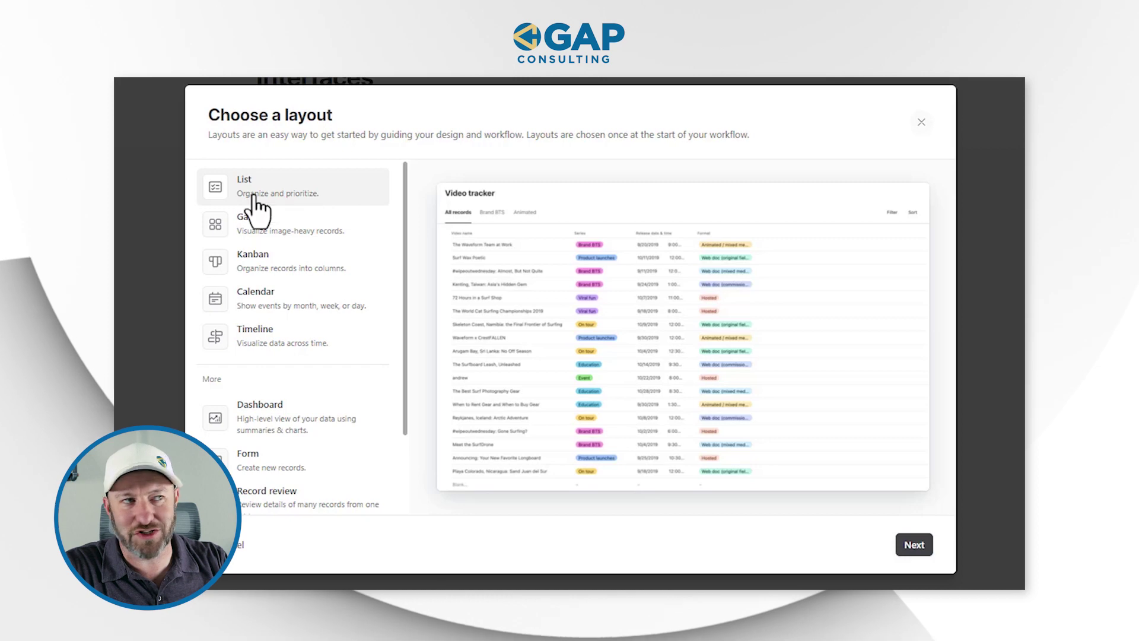
Keep the List layout, connect it to the Timelog table, and finish creating the page.
{"action": "left_click", "coordinate": [914, 545]}
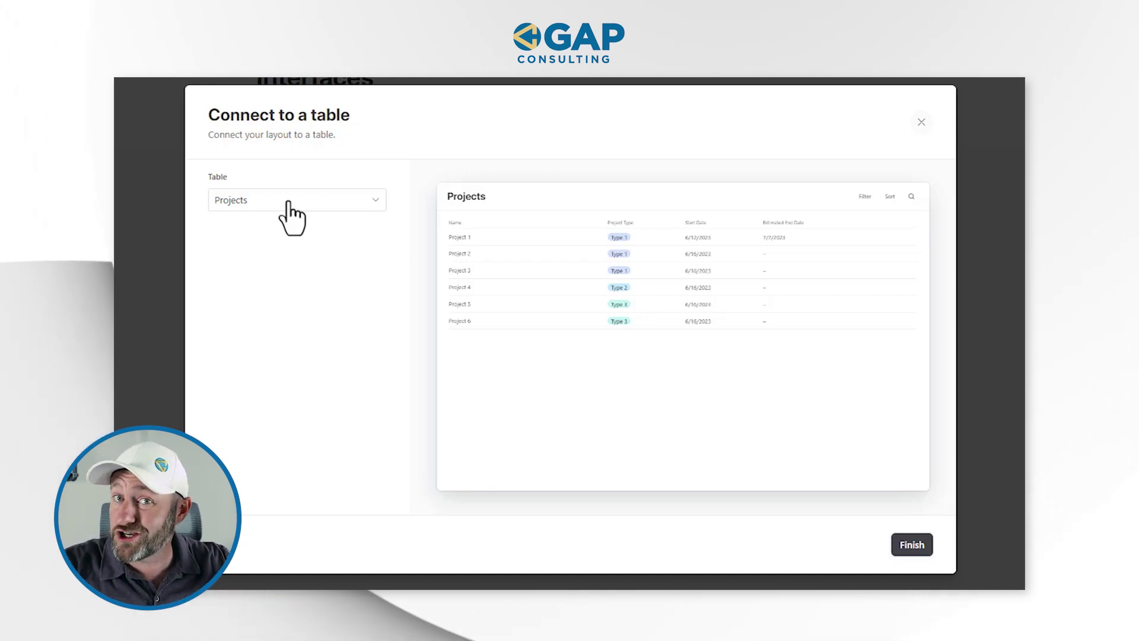
{"action": "left_click", "coordinate": [273, 201]}
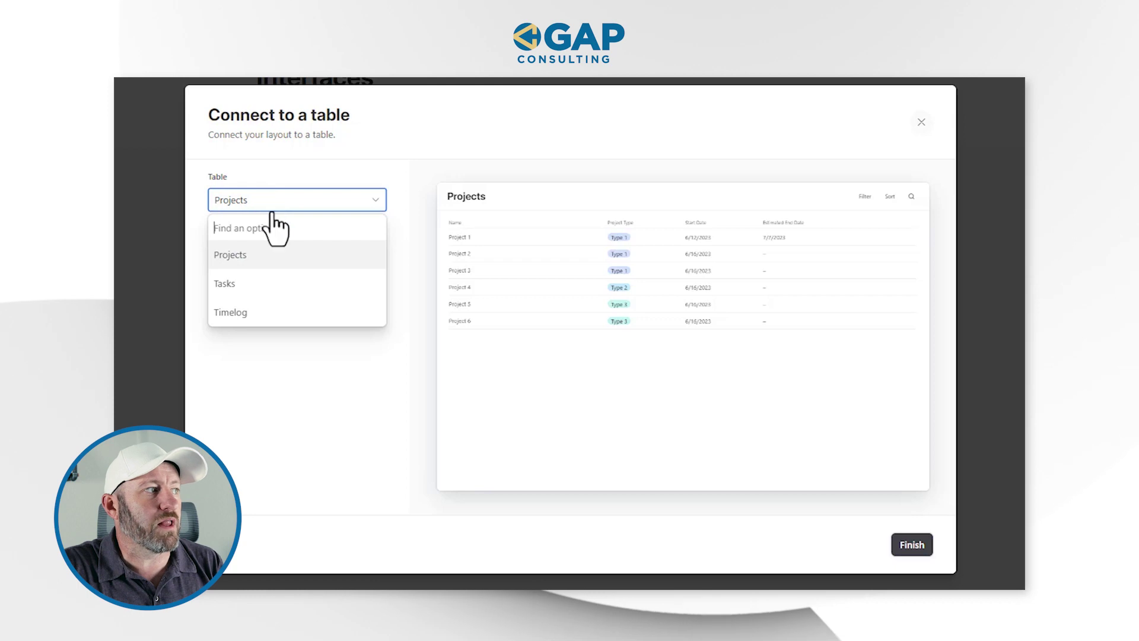
{"action": "left_click", "coordinate": [261, 313]}
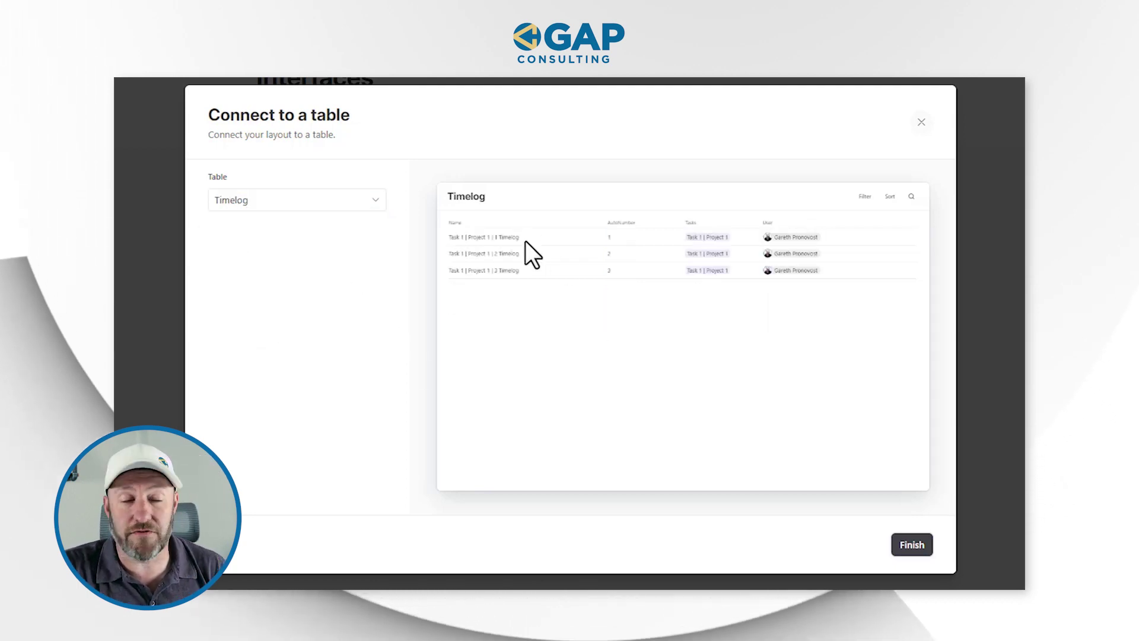
{"action": "left_click", "coordinate": [912, 545]}
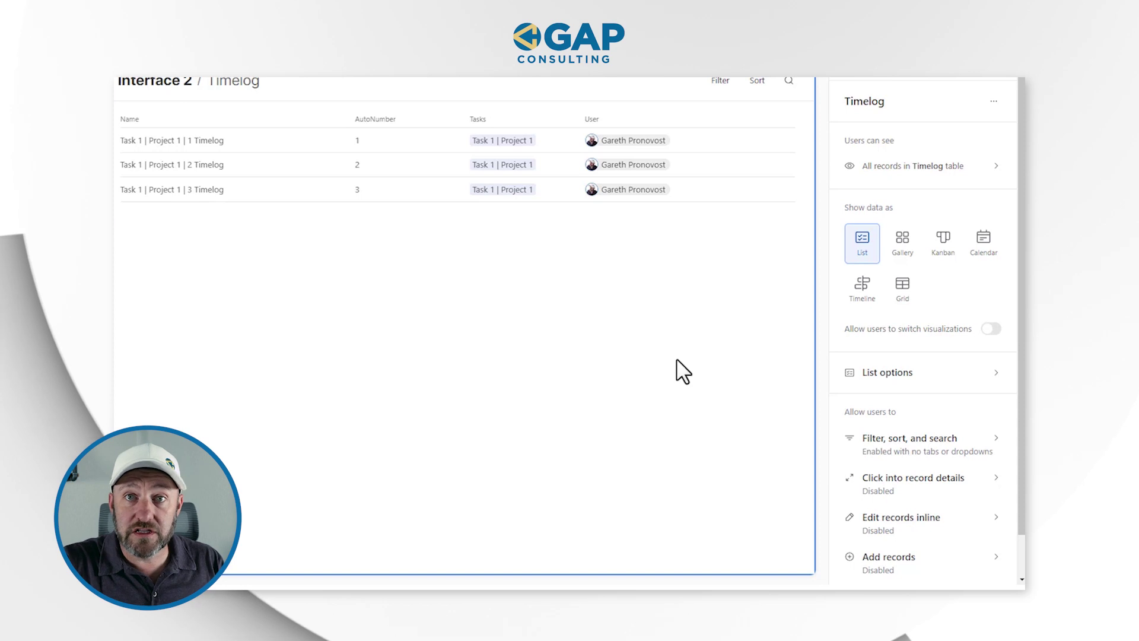
Set up list levels with Projects on top, Tasks second, and Timelog at the bottom.
{"action": "left_click", "coordinate": [872, 374]}
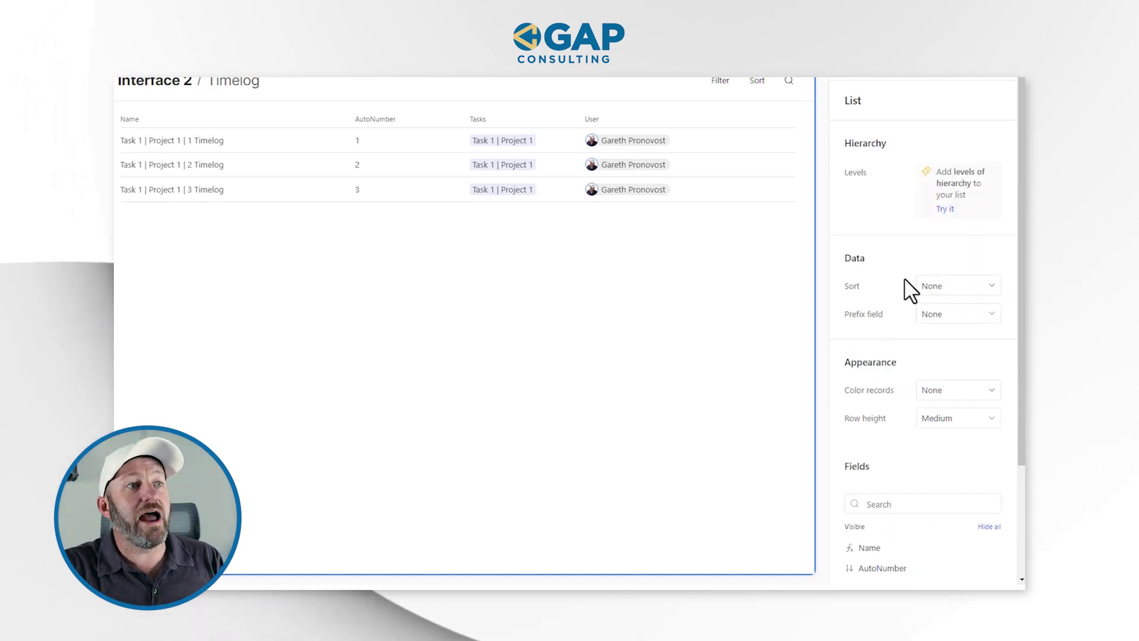
{"action": "left_click", "coordinate": [925, 200]}
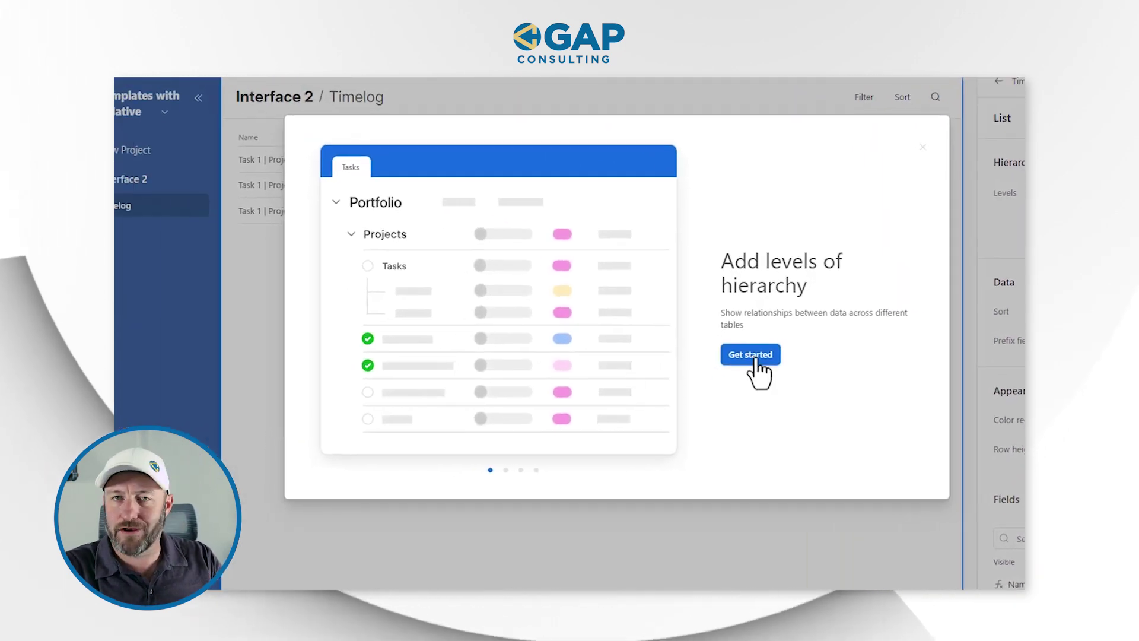
{"action": "left_click", "coordinate": [751, 355]}
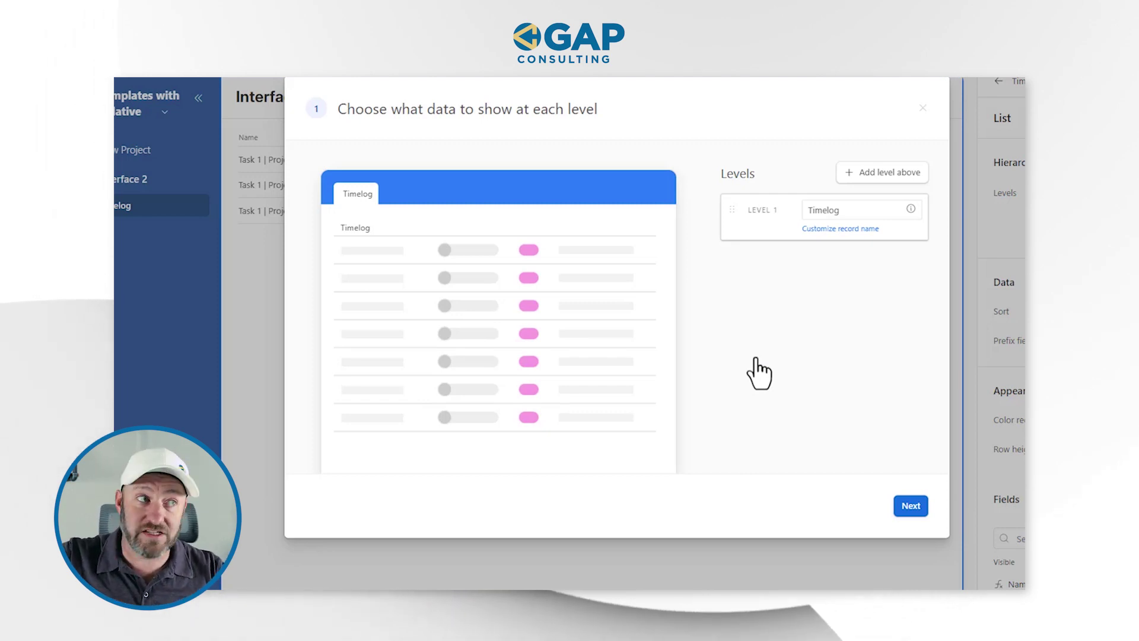
{"action": "left_click", "coordinate": [879, 180]}
{"action": "left_click", "coordinate": [877, 216]}
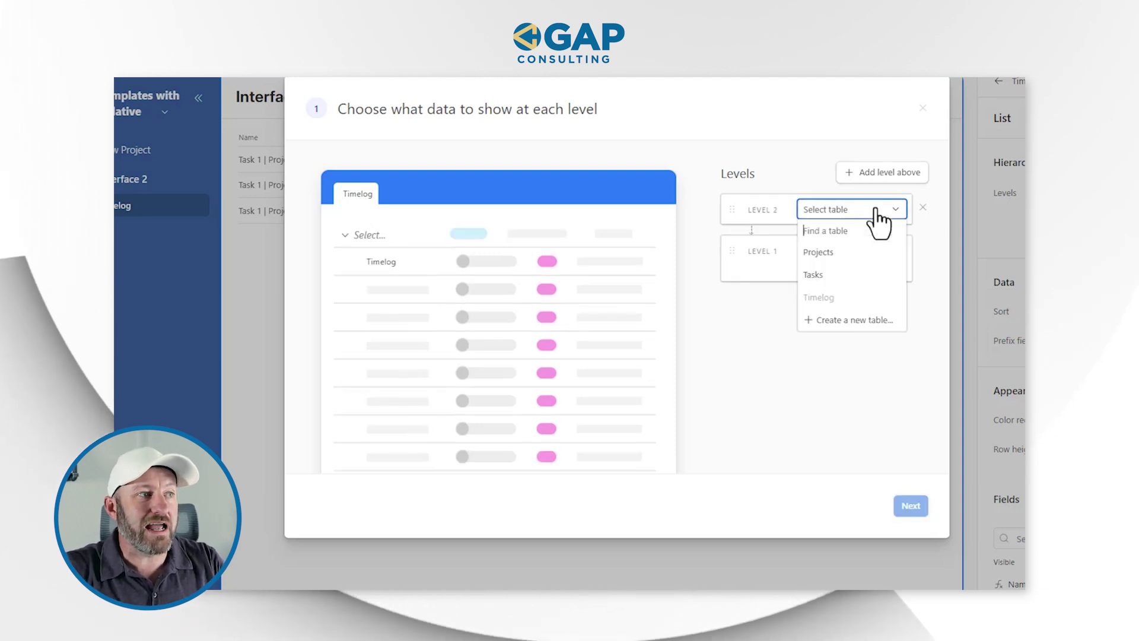
{"action": "left_click", "coordinate": [859, 276]}
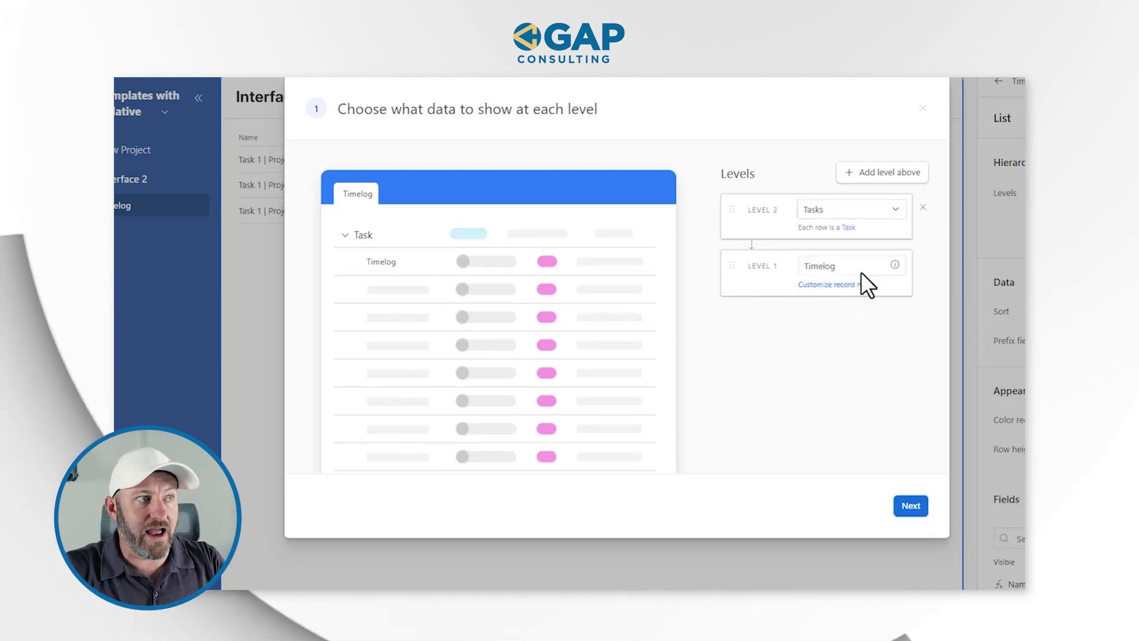
{"action": "left_click", "coordinate": [878, 174]}
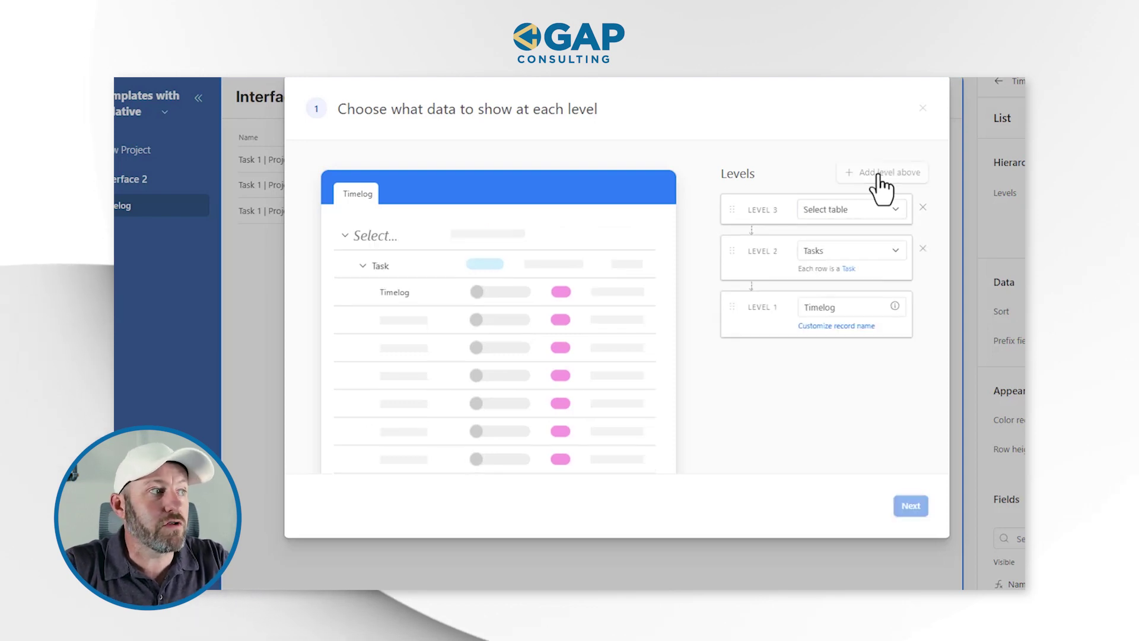
{"action": "left_click", "coordinate": [855, 213]}
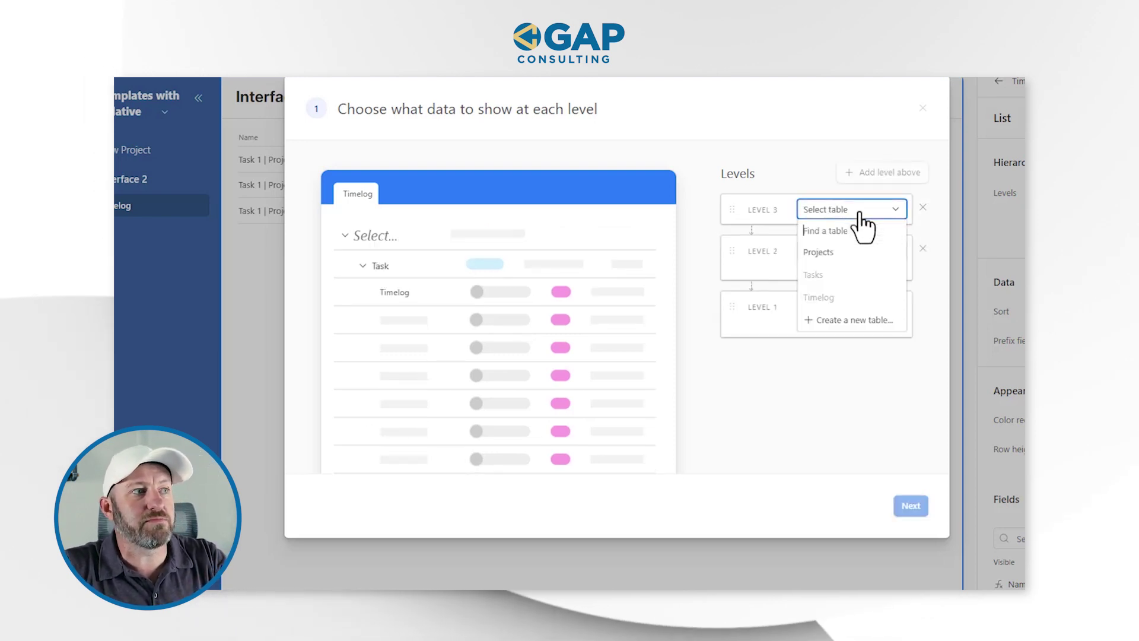
{"action": "left_click", "coordinate": [859, 255]}
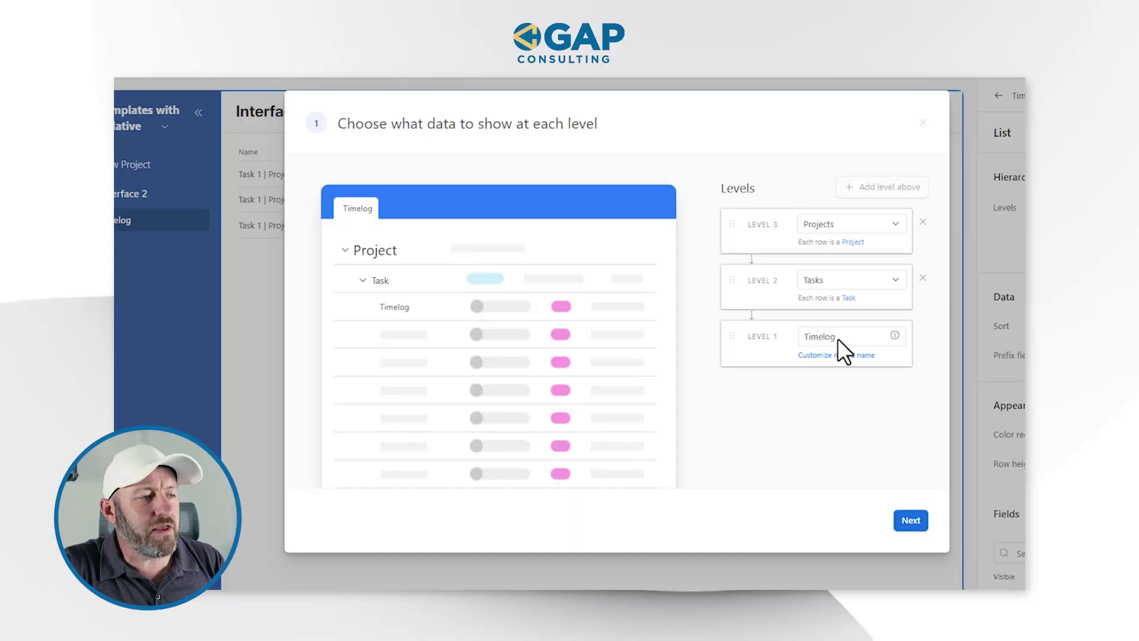
{"action": "left_click", "coordinate": [912, 524]}
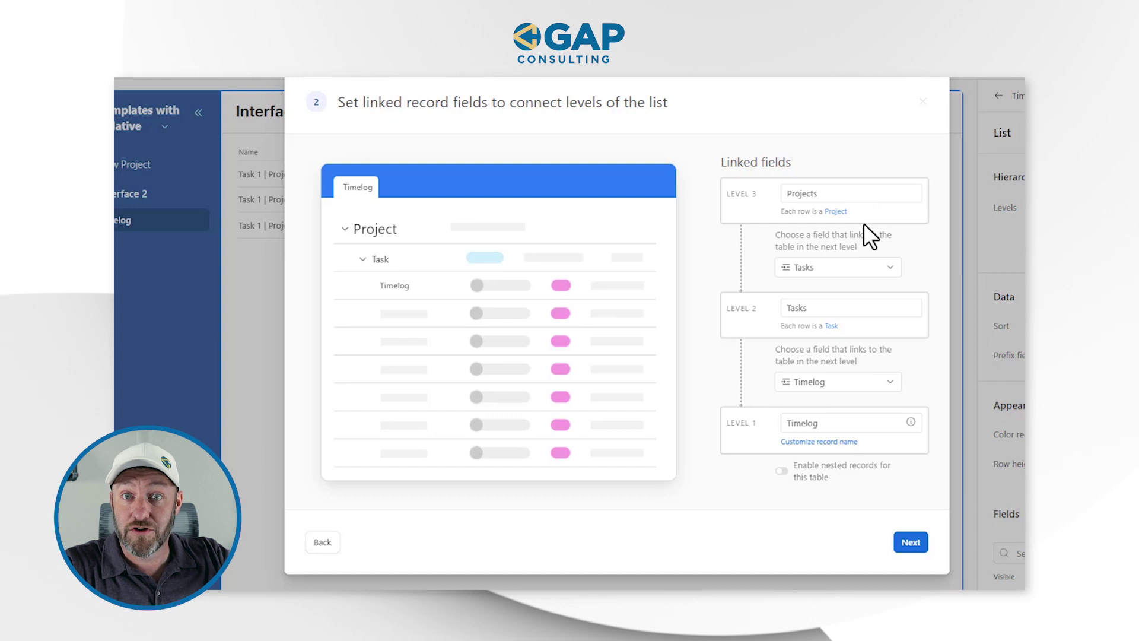
Choose the Tasks field as the link from the Projects level to the Tasks level.
{"action": "left_click", "coordinate": [838, 273]}
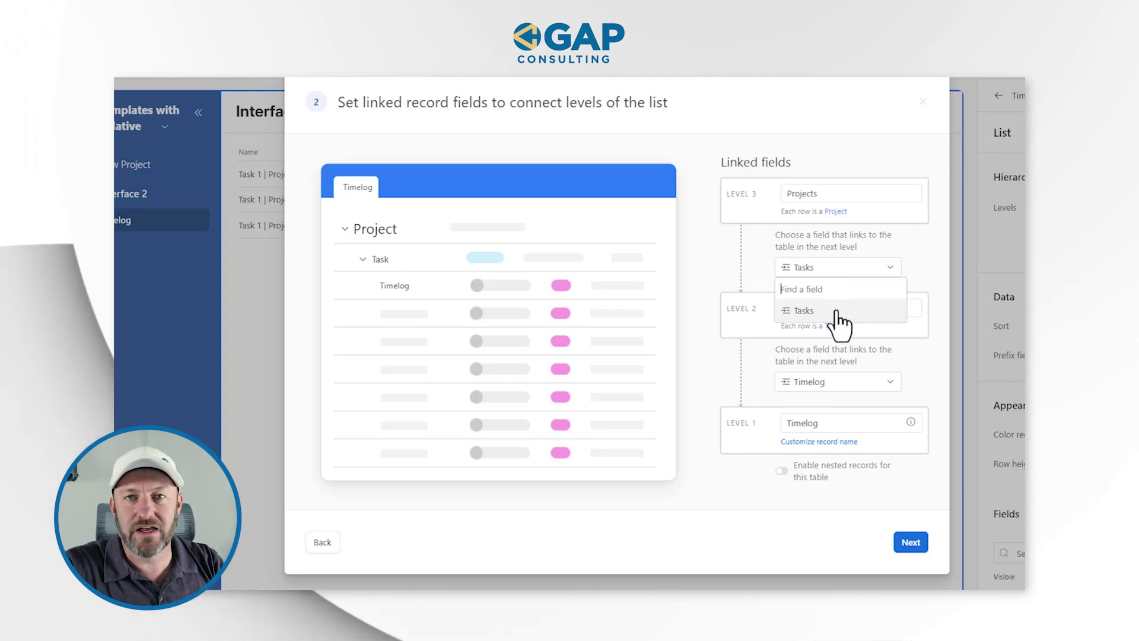
{"action": "left_click", "coordinate": [838, 313]}
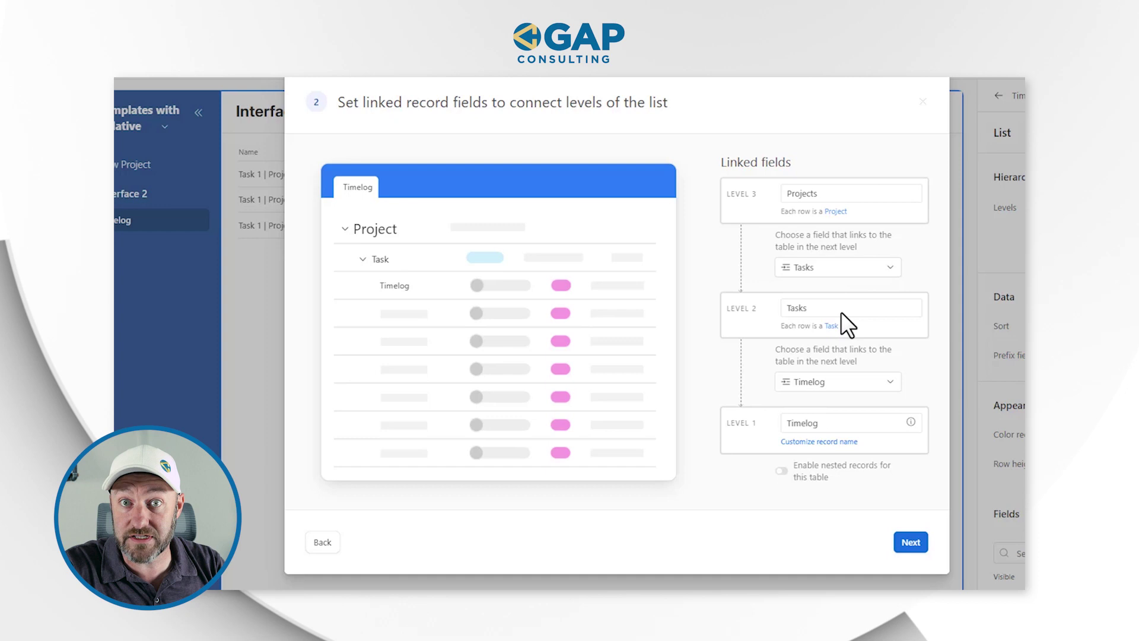
{"action": "left_click", "coordinate": [844, 266]}
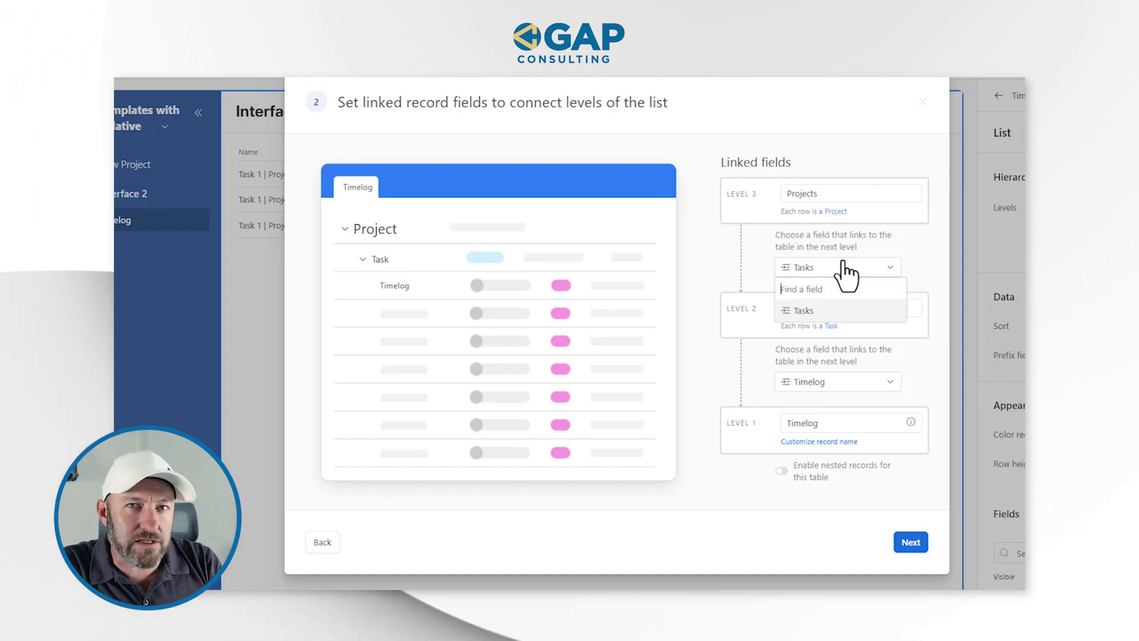
{"action": "left_click", "coordinate": [848, 311]}
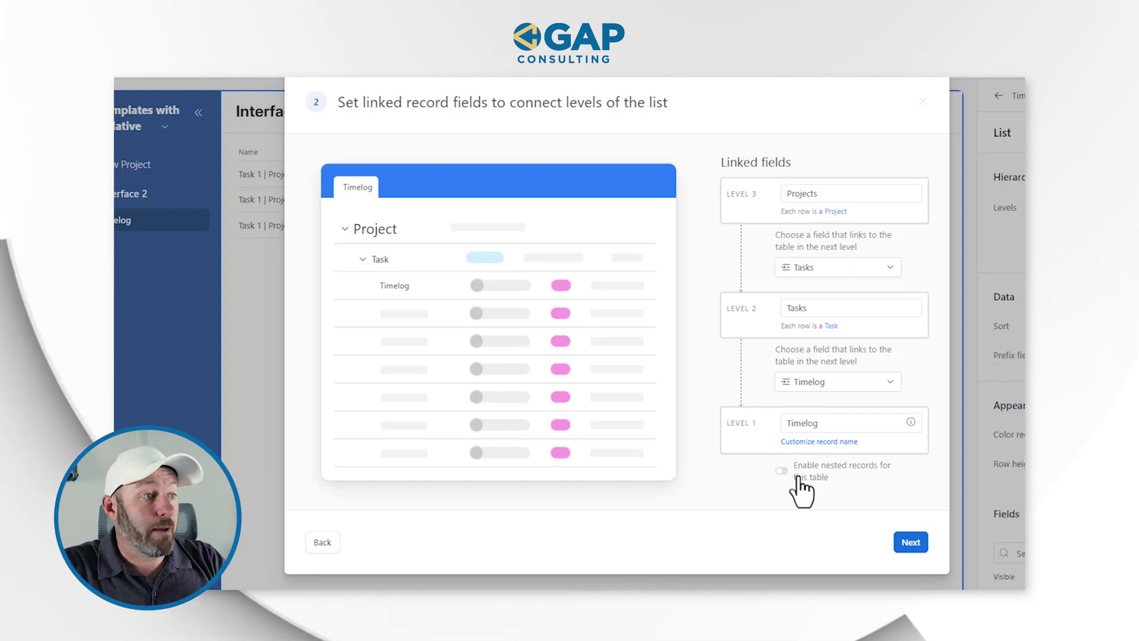
Show Due Date for tasks, move Task Name above Assigned To, and finish the list setup.
{"action": "left_click", "coordinate": [919, 551]}
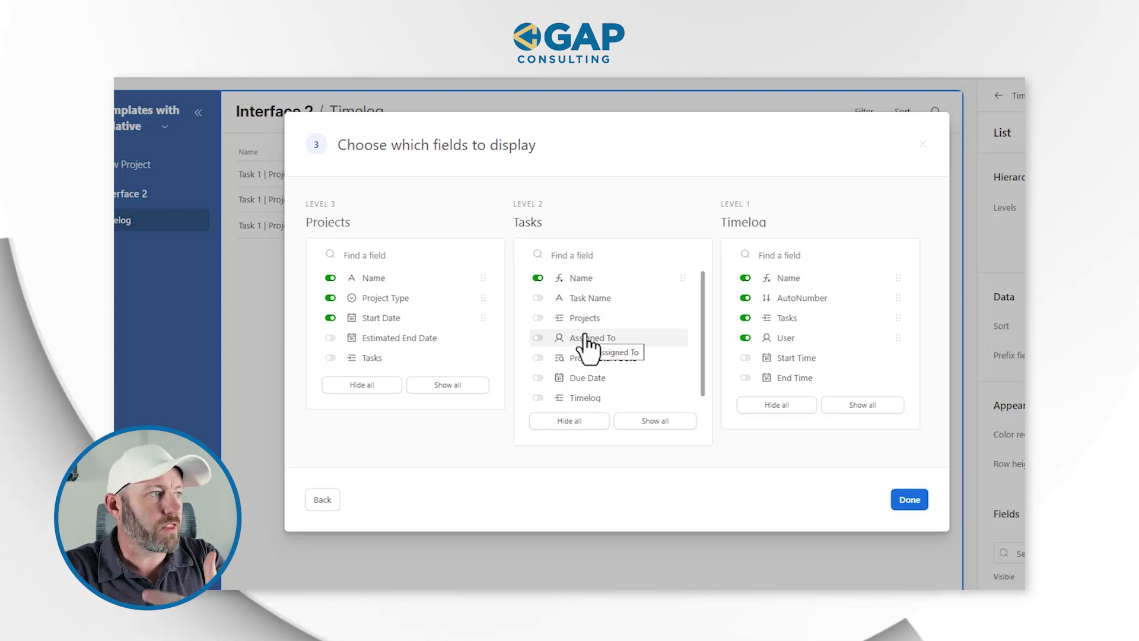
{"action": "left_click", "coordinate": [579, 378]}
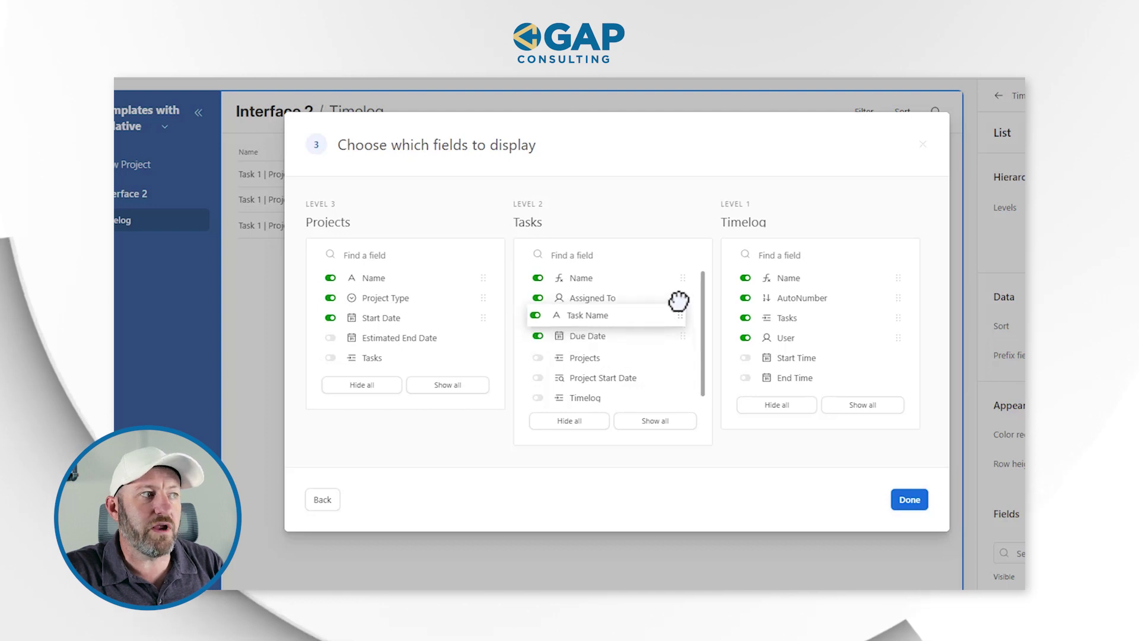
{"action": "left_click_drag", "start_coordinate": [678, 301], "coordinate": [684, 293]}
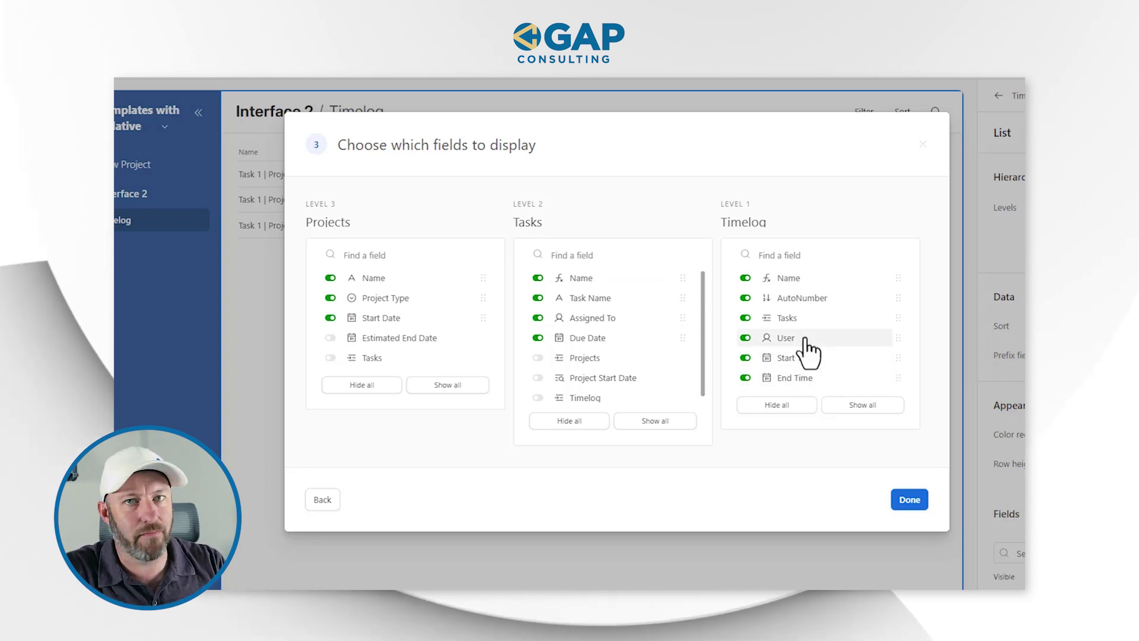
{"action": "left_click", "coordinate": [909, 501]}
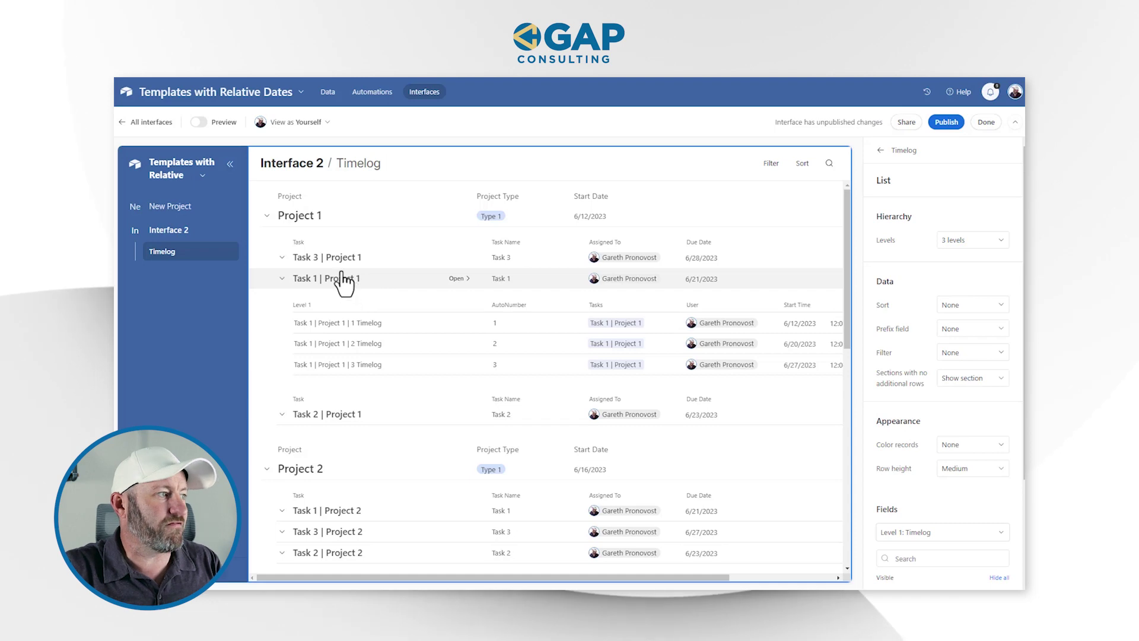
Collapse Projects 2, 3 and 4, then Project 1, in the Timelog list.
{"action": "left_click", "coordinate": [267, 469]}
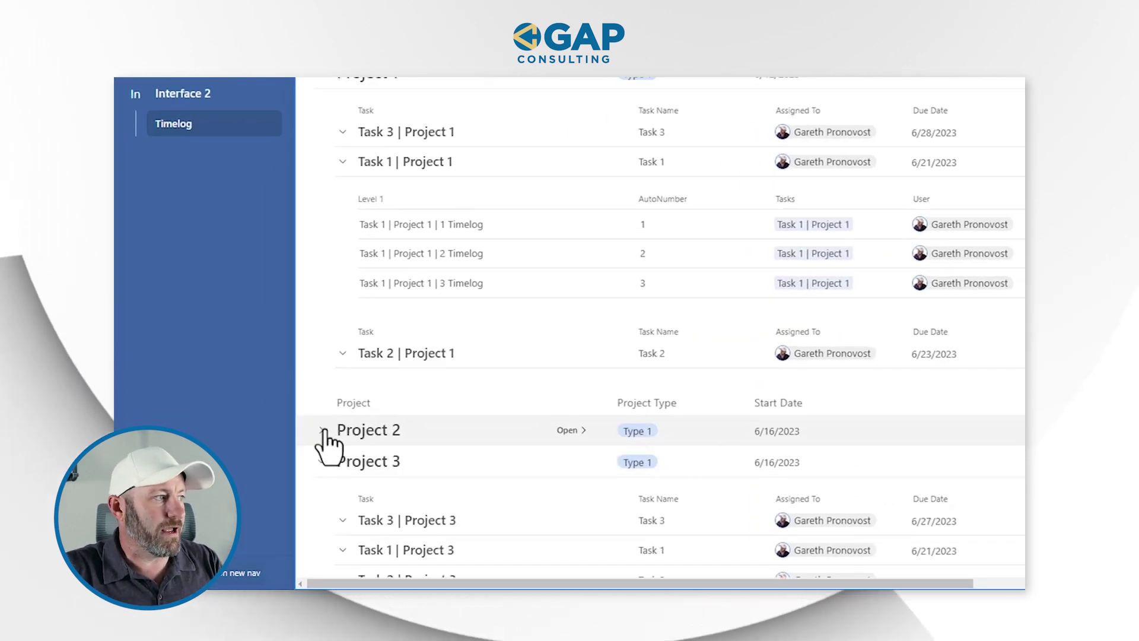
{"action": "left_click", "coordinate": [322, 461]}
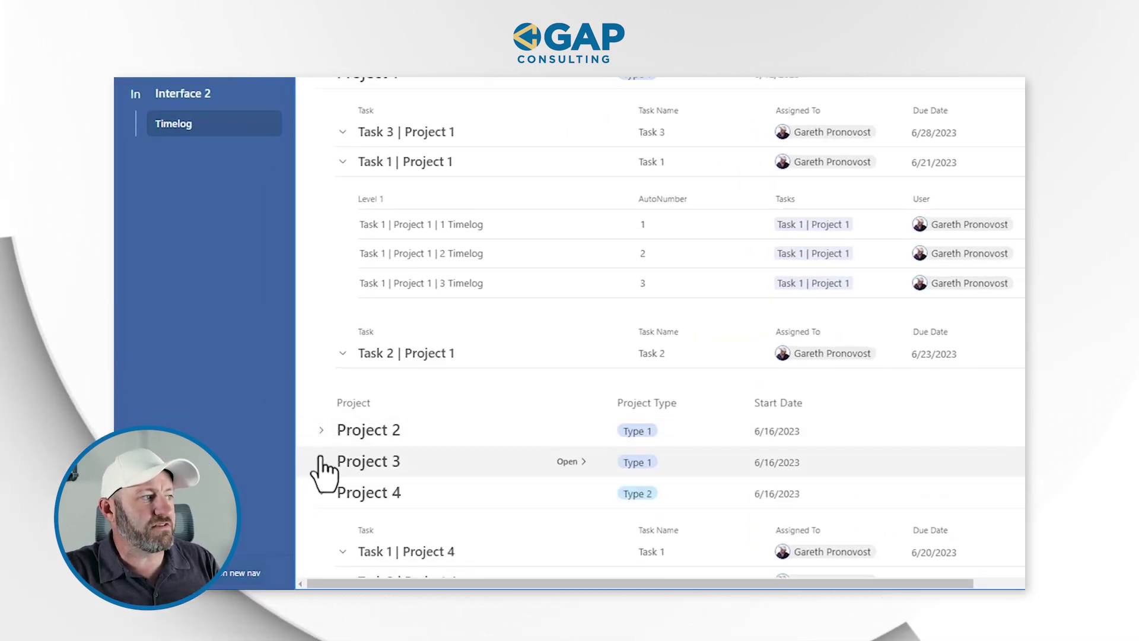
{"action": "left_click", "coordinate": [321, 493]}
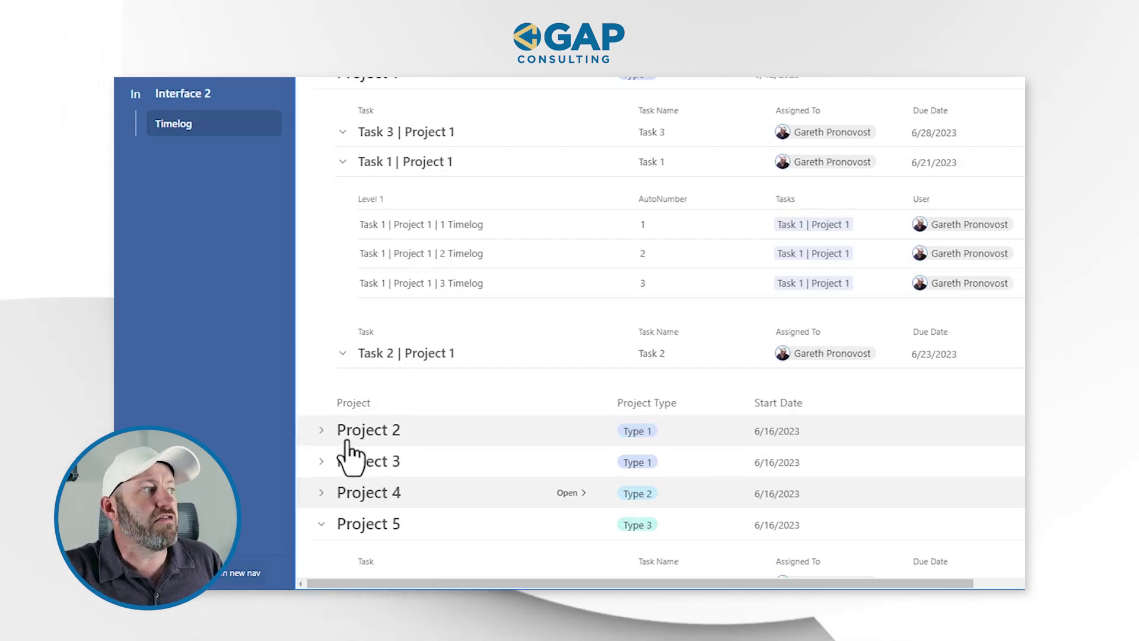
{"action": "scroll", "coordinate": [365, 196], "scroll_direction": "up", "scroll_amount": 3}
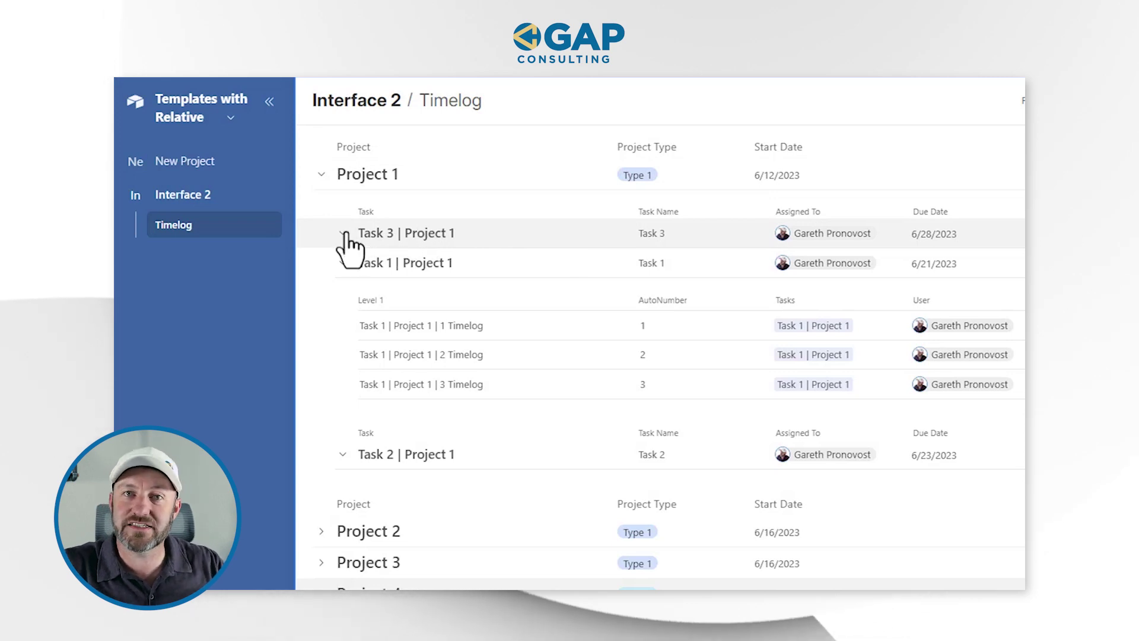
{"action": "left_click", "coordinate": [321, 175]}
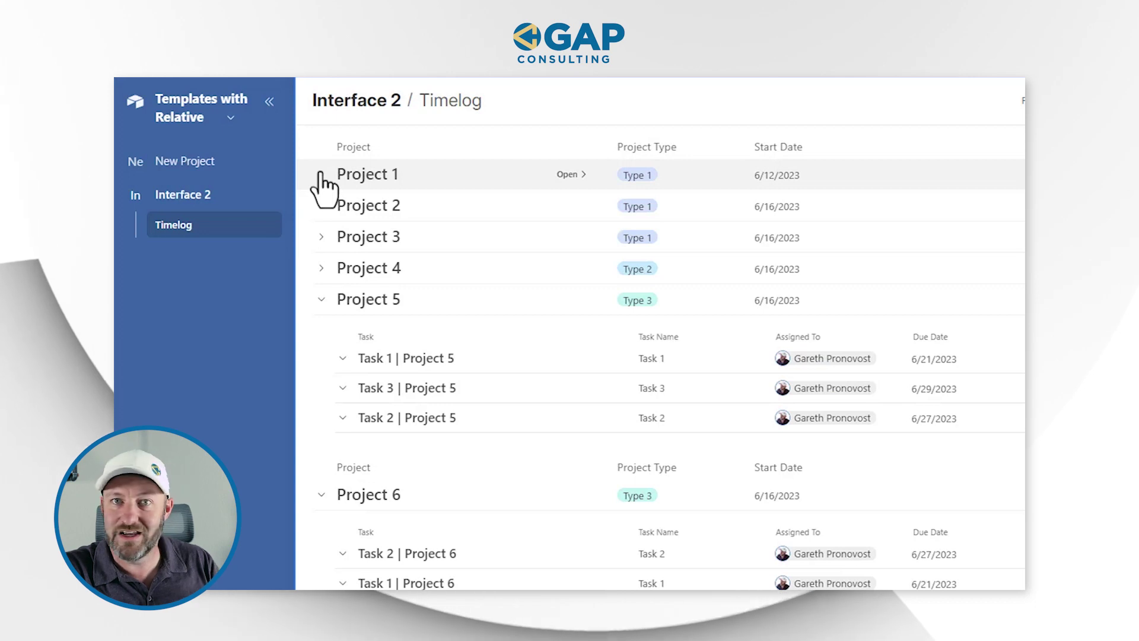
Re-expand Project 1 and go back to the Timelog page settings.
{"action": "left_click", "coordinate": [321, 176]}
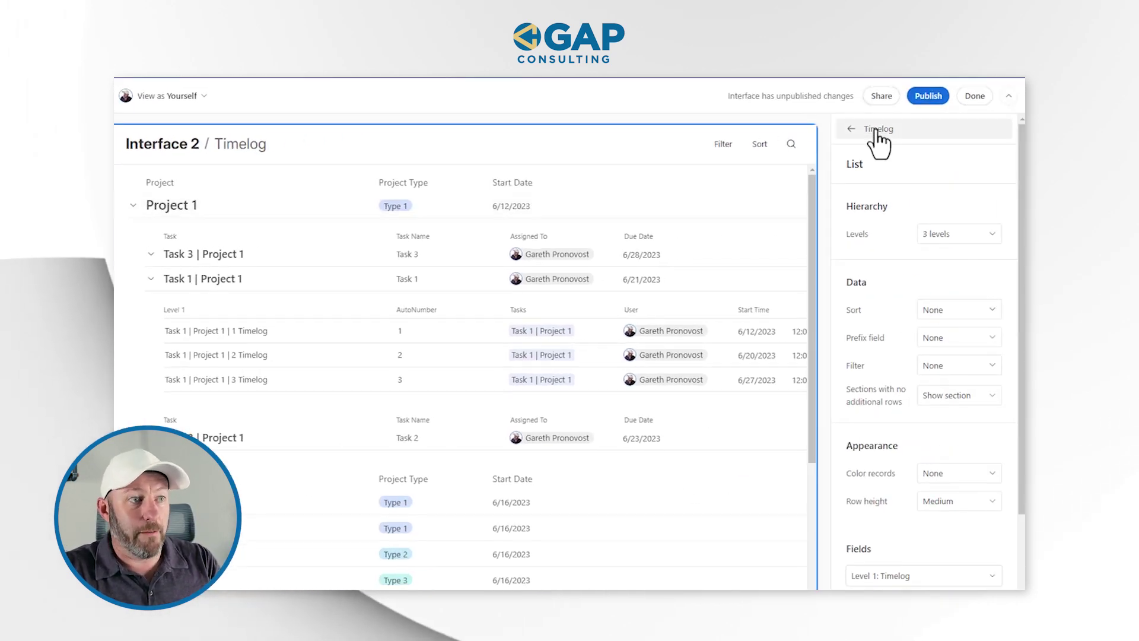
{"action": "left_click", "coordinate": [878, 130]}
Open Project 1's record details and grant users permission to open record details.
{"action": "mouse_move", "coordinate": [353, 330]}
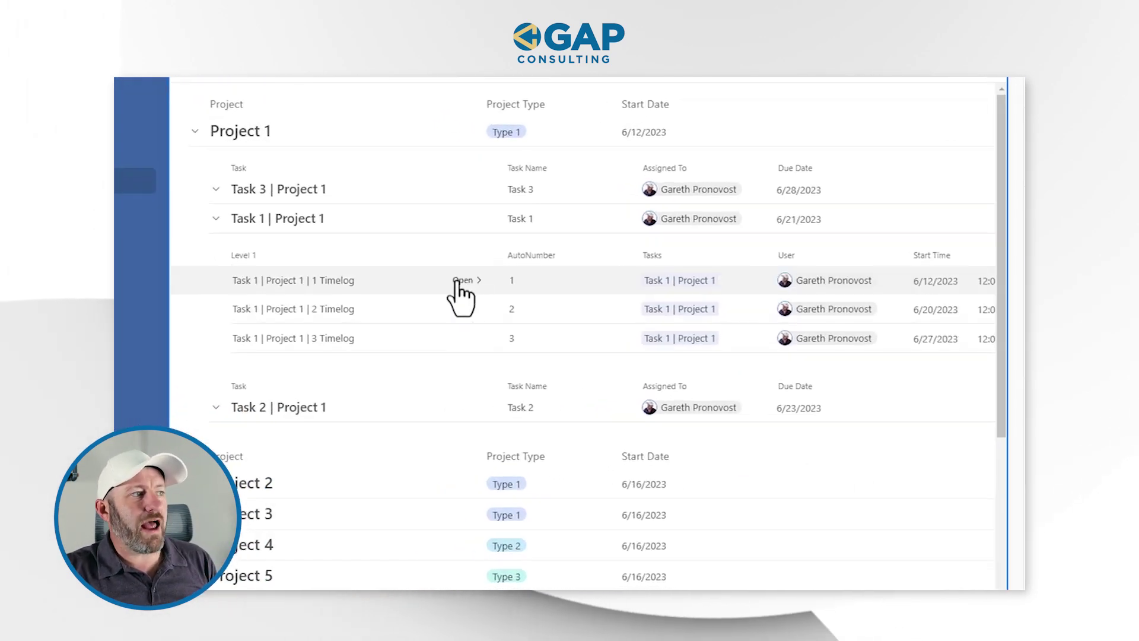
{"action": "left_click", "coordinate": [462, 283]}
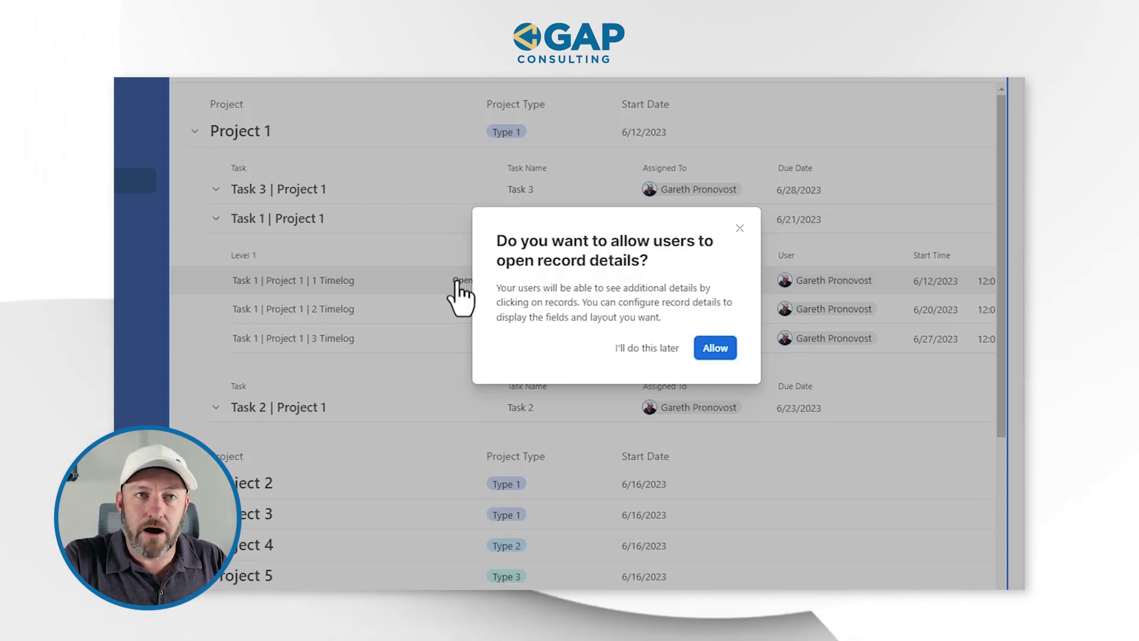
{"action": "left_click", "coordinate": [740, 229]}
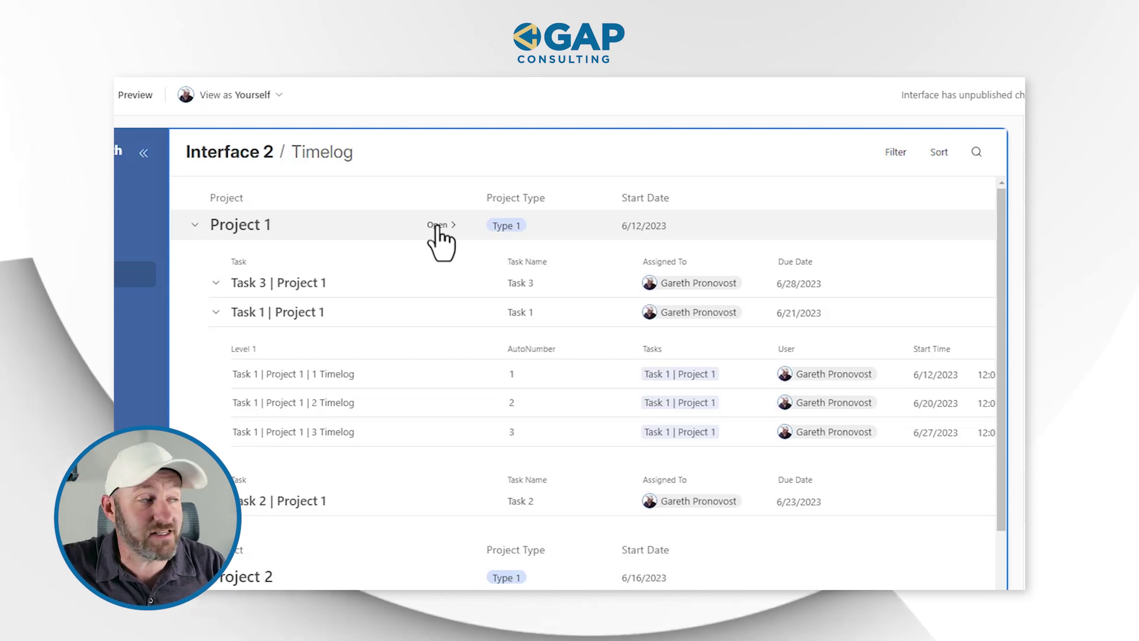
{"action": "left_click", "coordinate": [437, 226]}
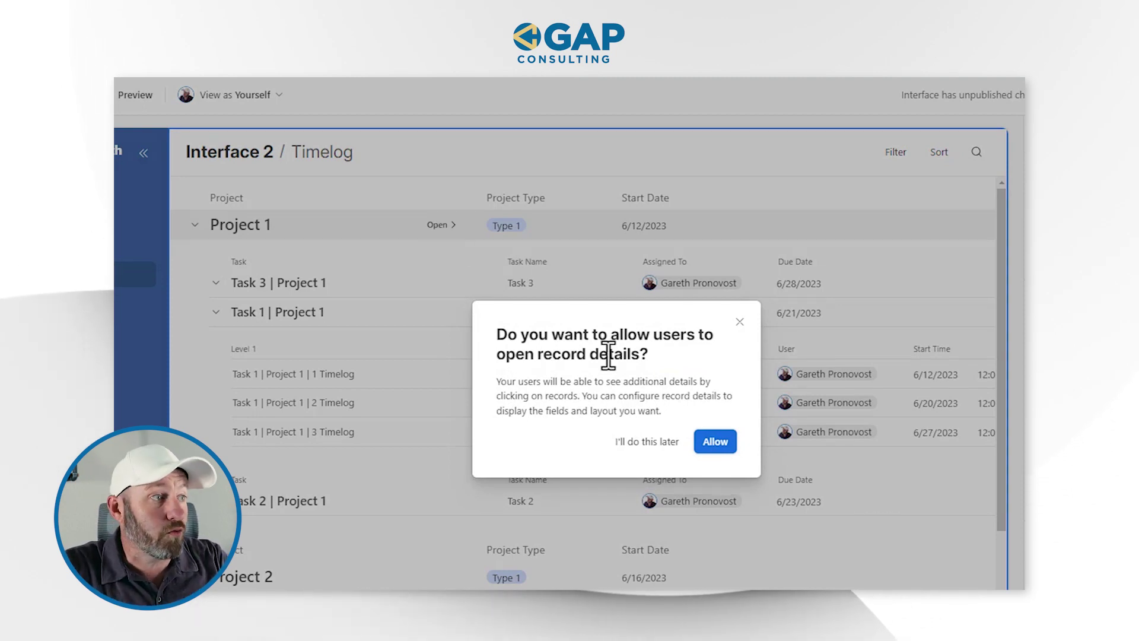
{"action": "left_click", "coordinate": [715, 441]}
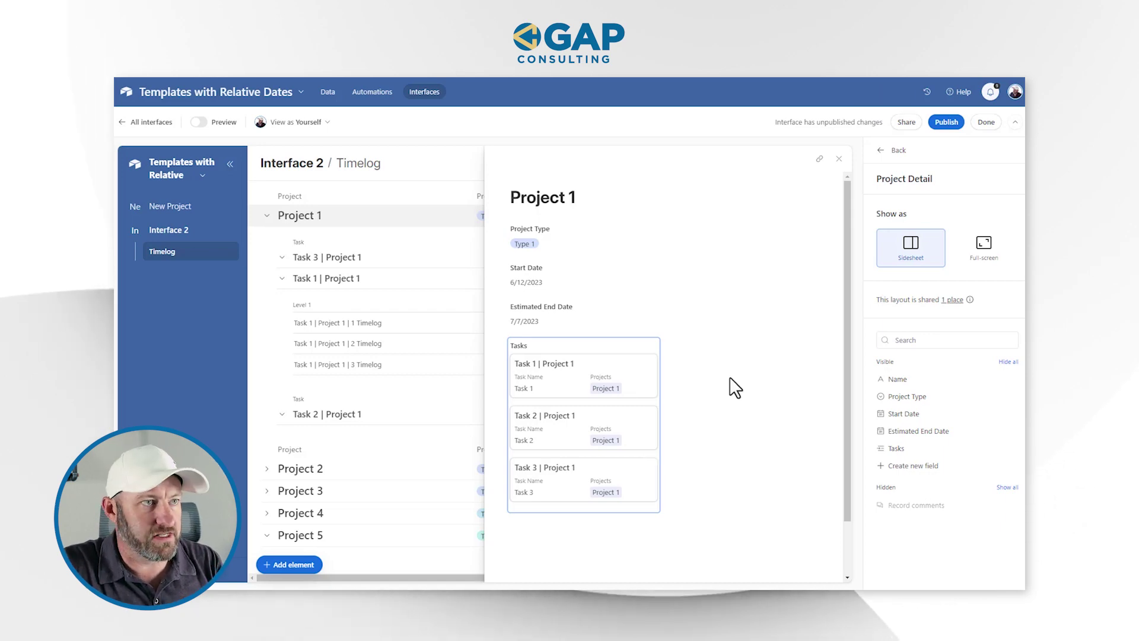
Keep Project 1's detail as a Sidesheet and delete the Tasks list from its layout.
{"action": "left_click", "coordinate": [985, 248]}
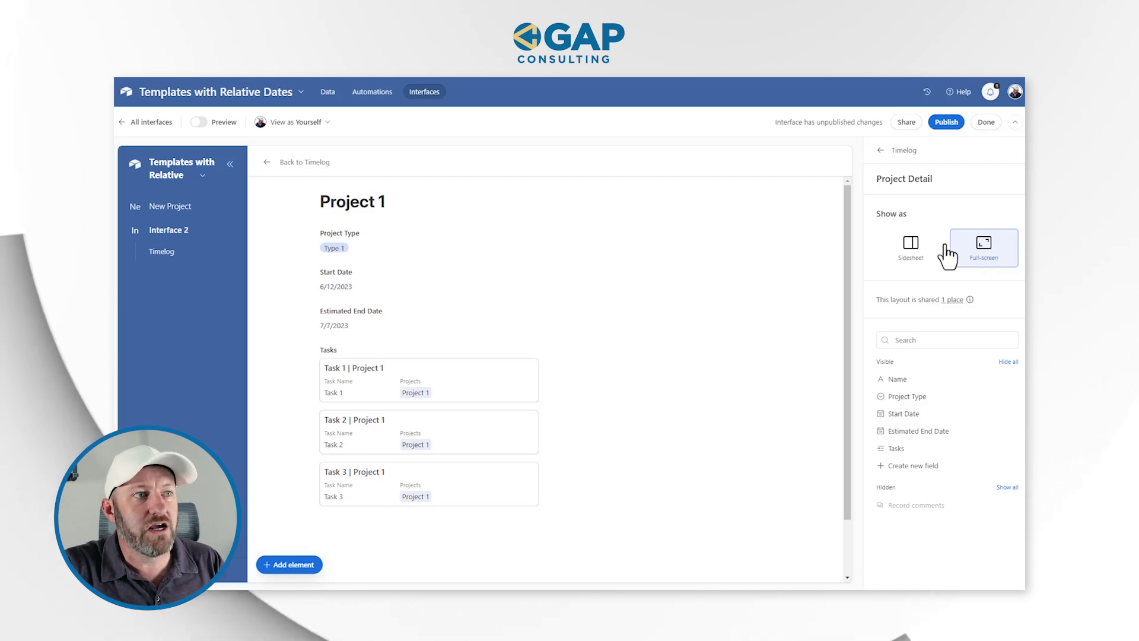
{"action": "left_click", "coordinate": [916, 258]}
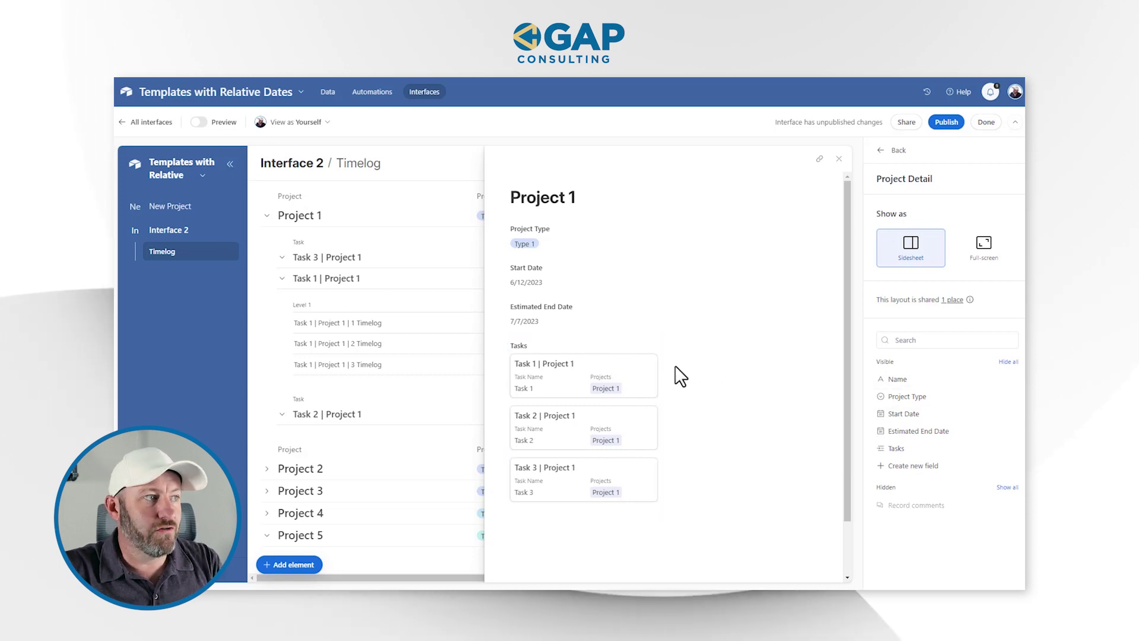
{"action": "left_click", "coordinate": [608, 356]}
{"action": "left_click", "coordinate": [589, 327]}
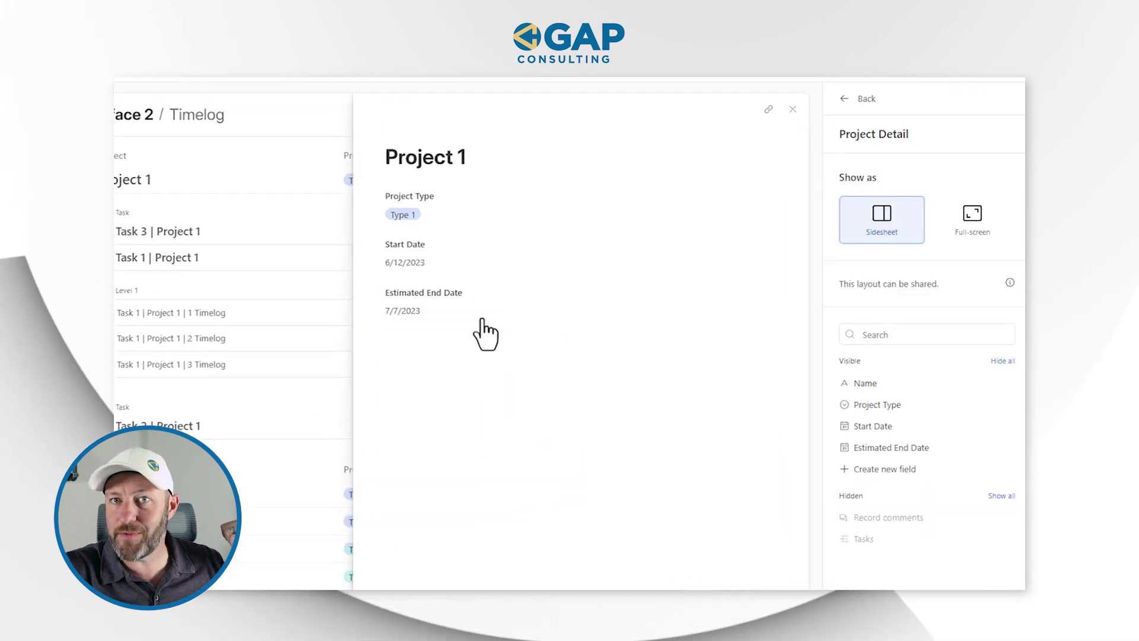
Move Estimated End Date beside Start Date, keeping Project Type at half width.
{"action": "left_click", "coordinate": [446, 312]}
{"action": "left_click_drag", "start_coordinate": [396, 264], "coordinate": [651, 268]}
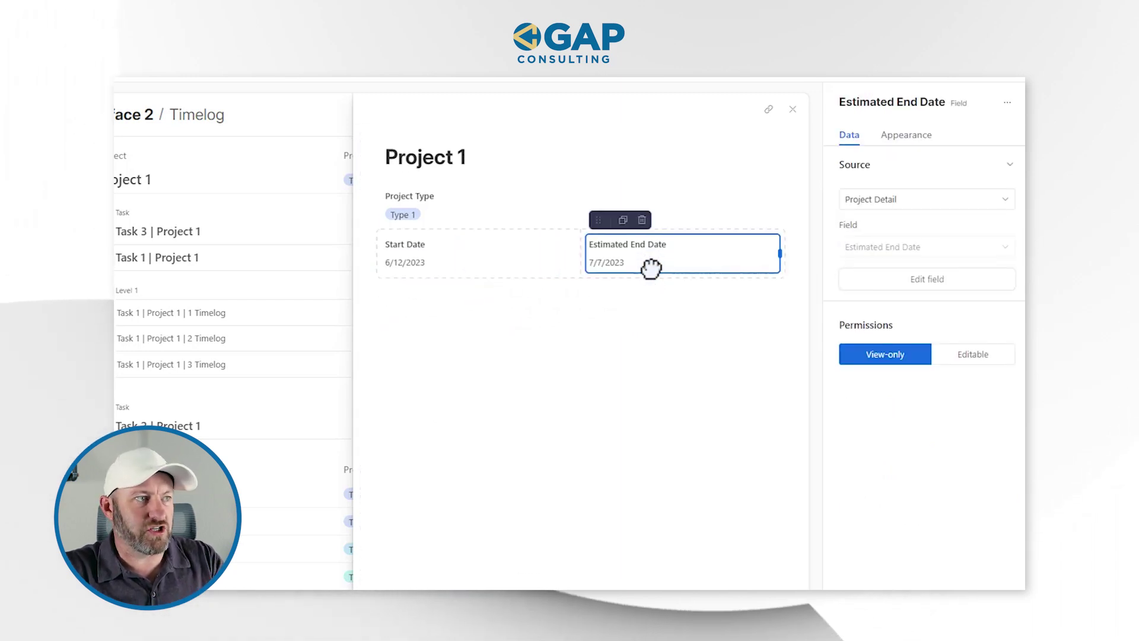
{"action": "left_click", "coordinate": [436, 211]}
{"action": "left_click_drag", "start_coordinate": [542, 205], "coordinate": [751, 201]}
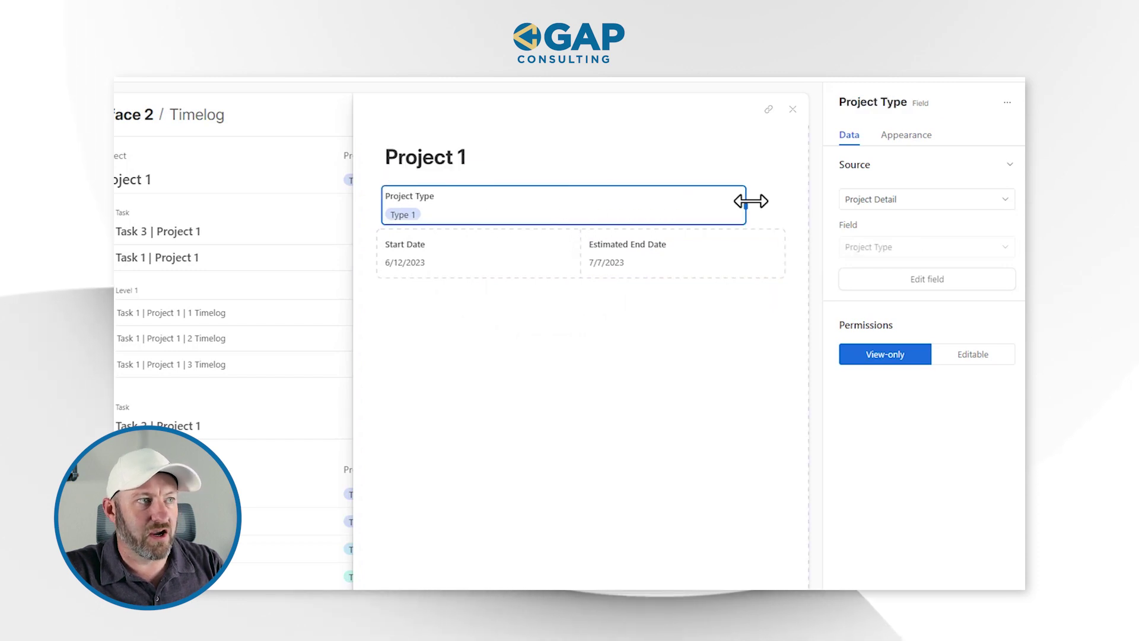
{"action": "left_click_drag", "start_coordinate": [562, 203], "coordinate": [547, 199]}
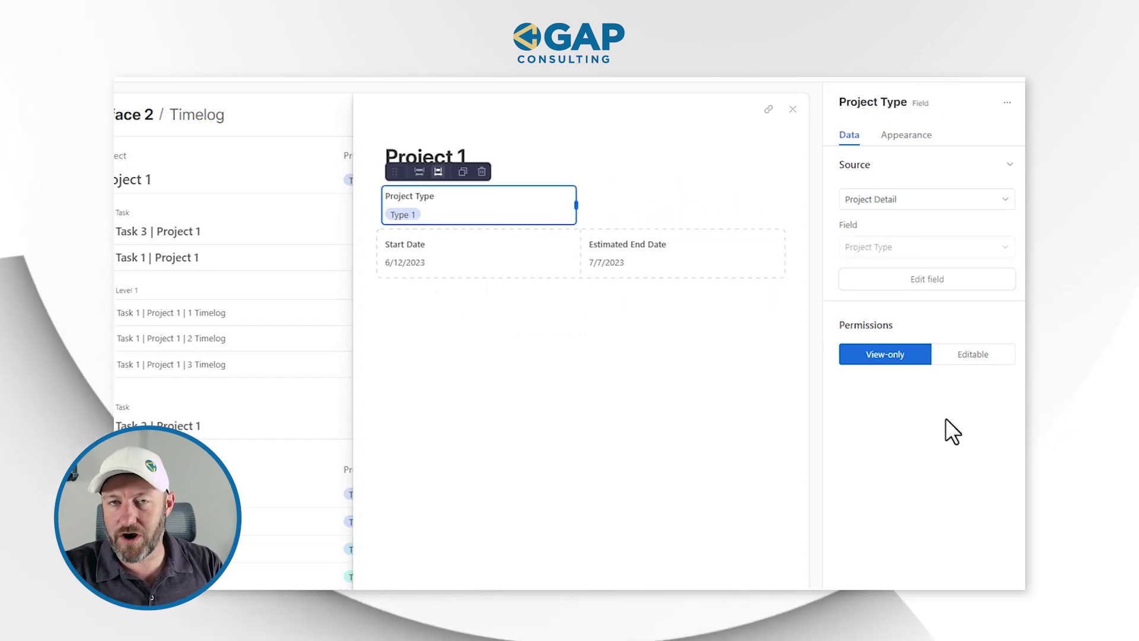
Make Estimated End Date editable, leave Start Date view-only, and close the detail.
{"action": "left_click", "coordinate": [533, 265]}
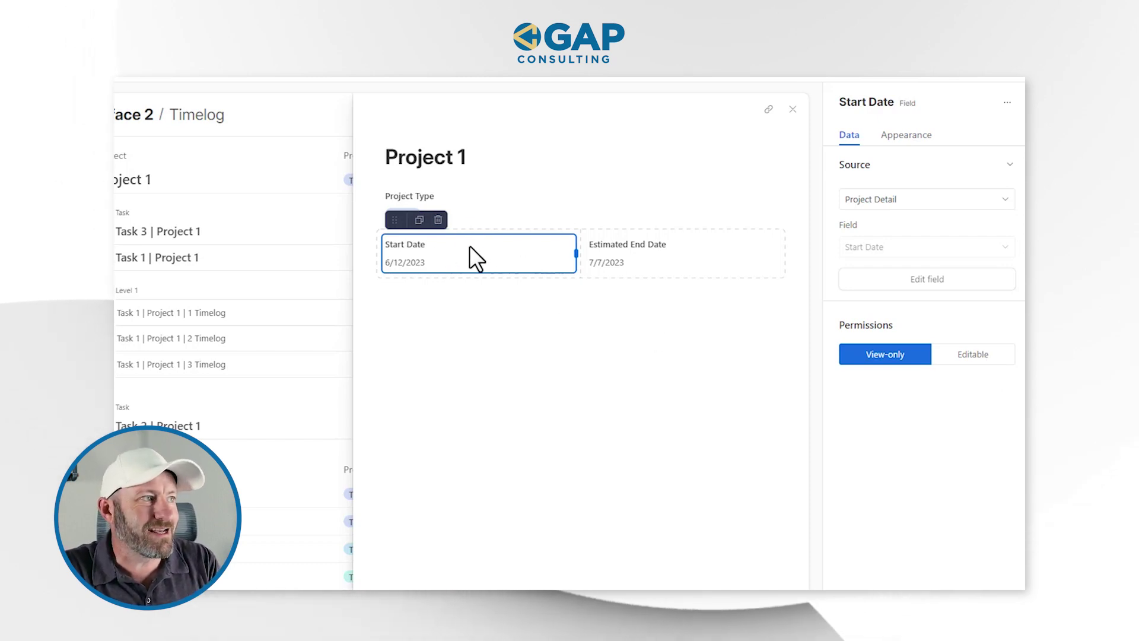
{"action": "left_click", "coordinate": [668, 245]}
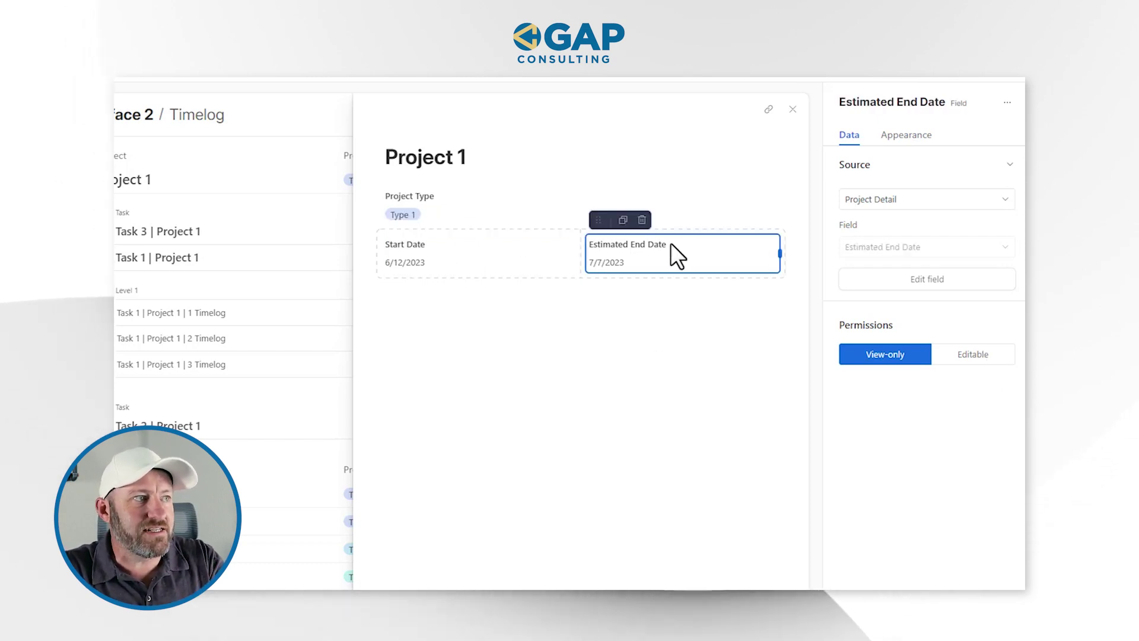
{"action": "left_click", "coordinate": [992, 355]}
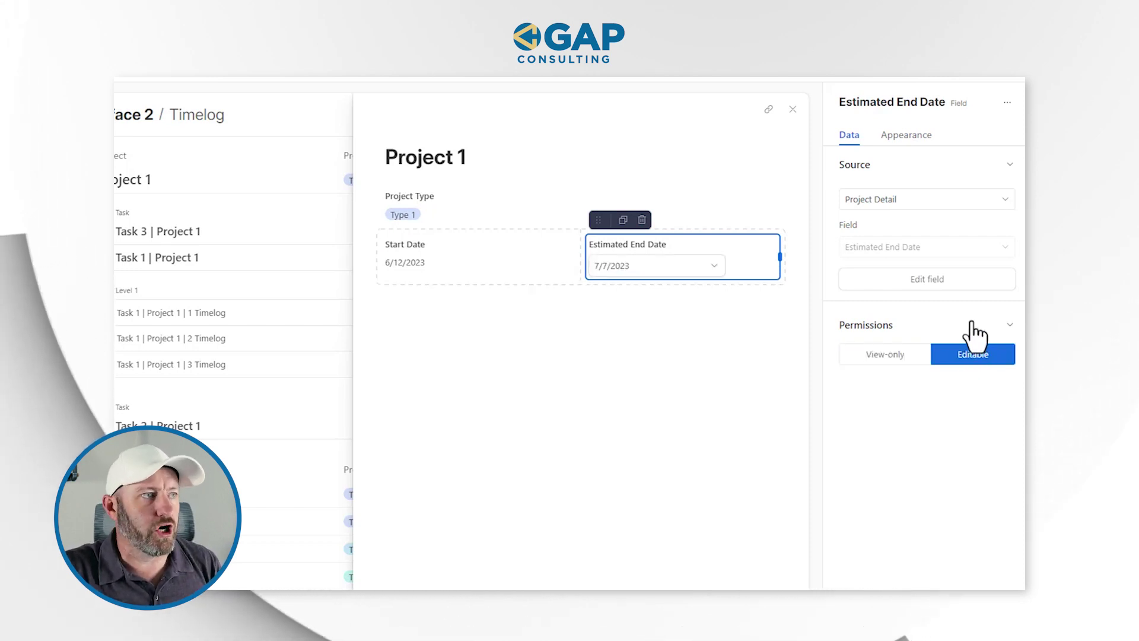
{"action": "left_click", "coordinate": [793, 111]}
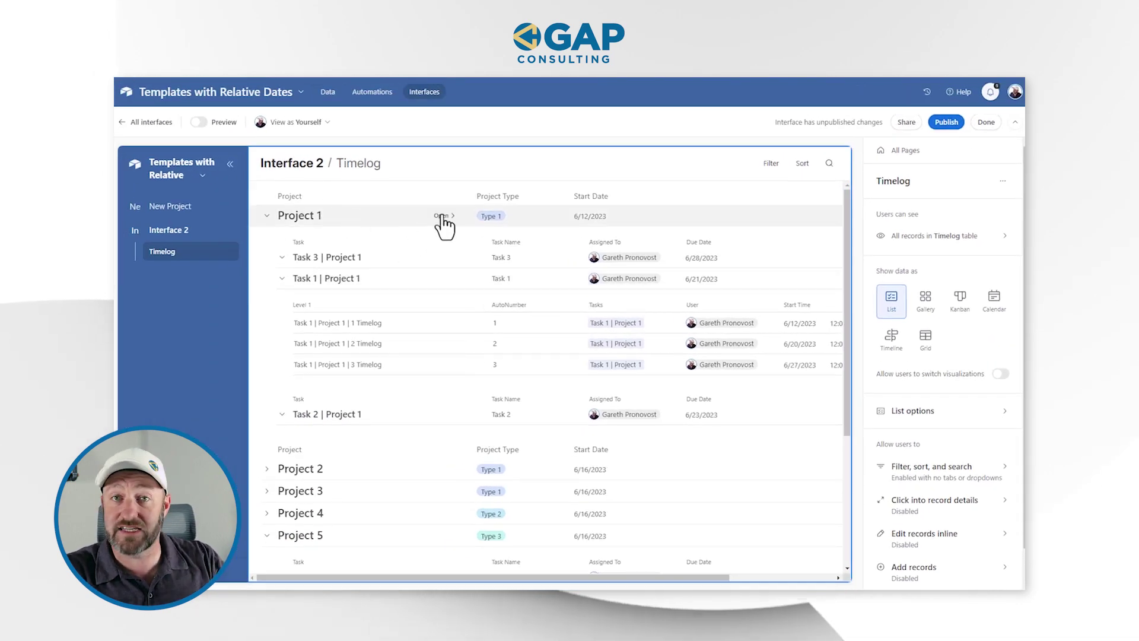
{"action": "left_click", "coordinate": [457, 258]}
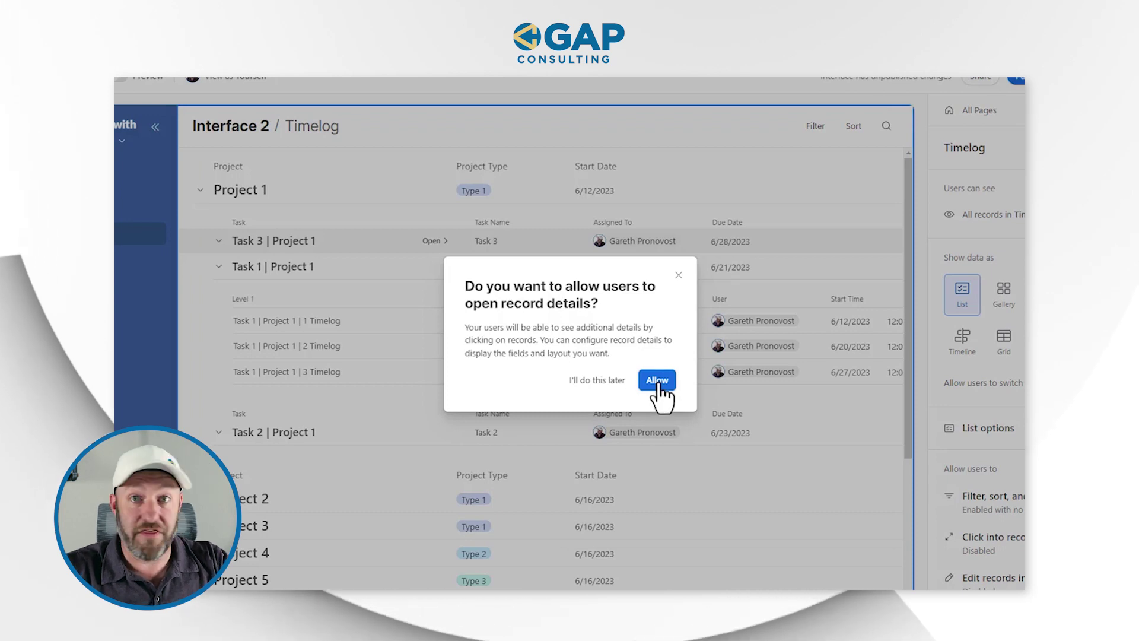
{"action": "left_click", "coordinate": [679, 274]}
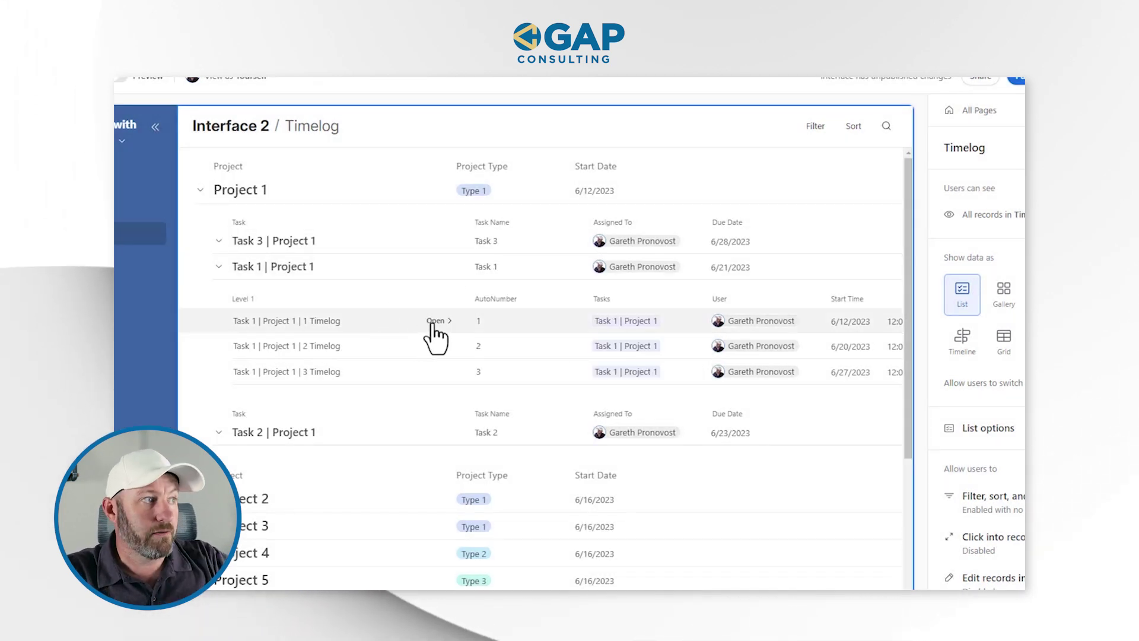
{"action": "left_click", "coordinate": [434, 321]}
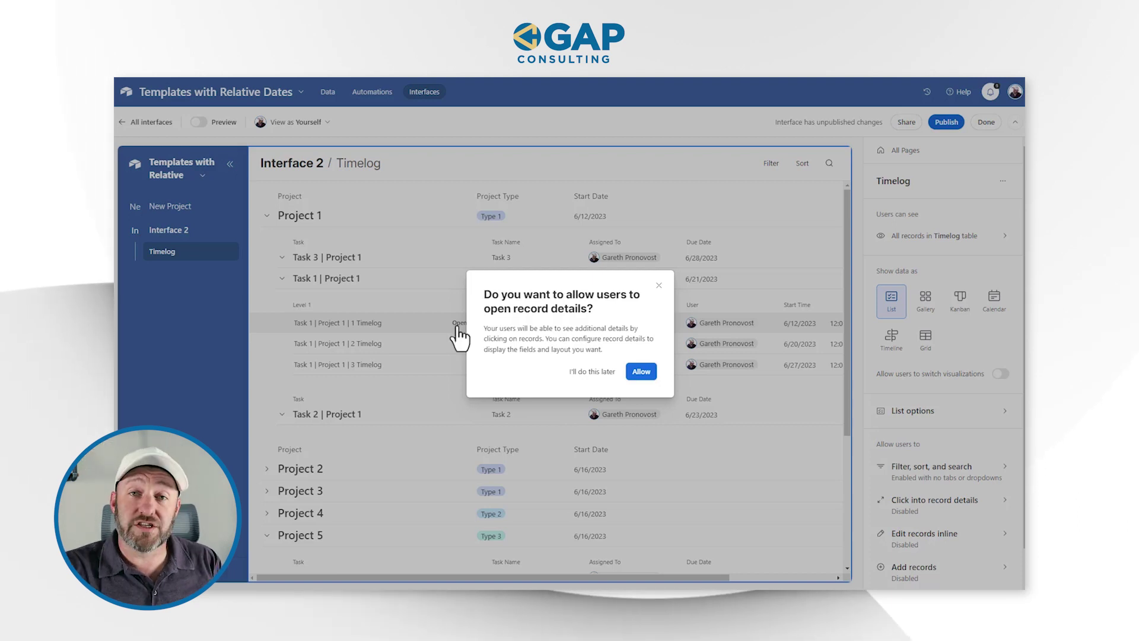
{"action": "left_click", "coordinate": [658, 286]}
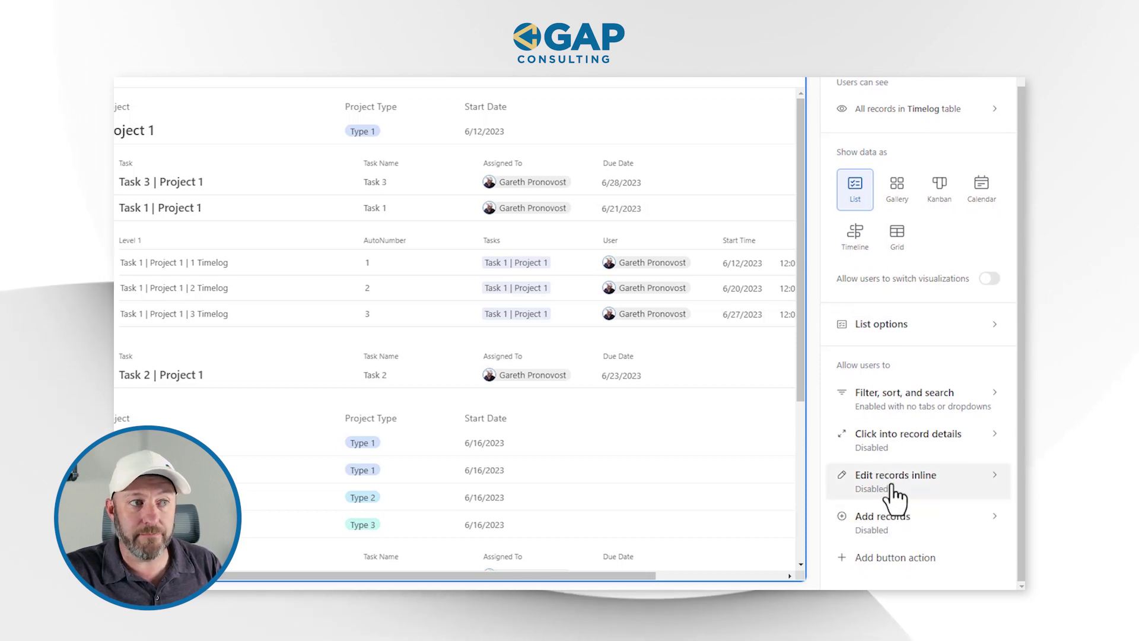
Check the project detail layout unchanged, then go to the 'Edit records inline' settings.
{"action": "left_click", "coordinate": [936, 449]}
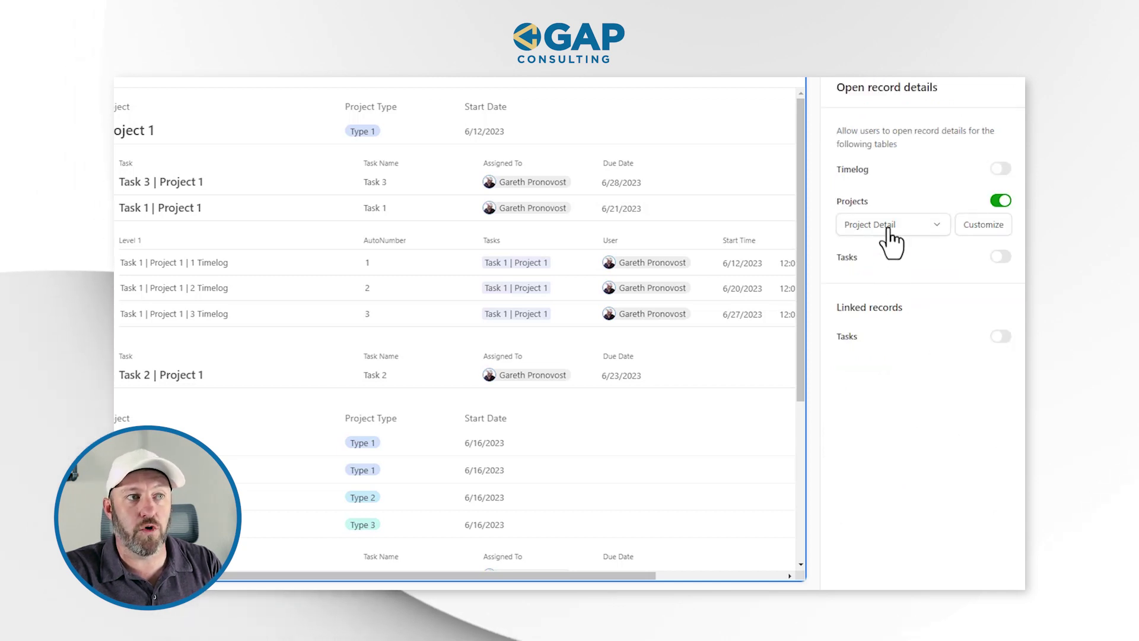
{"action": "left_click", "coordinate": [888, 229]}
{"action": "left_click", "coordinate": [925, 258]}
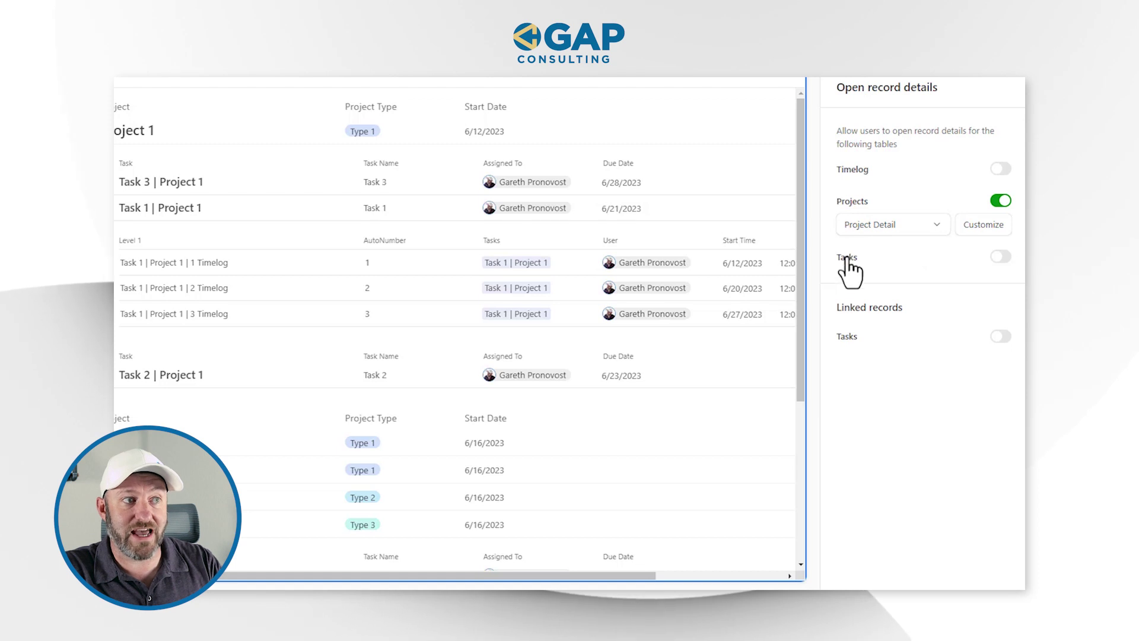
{"action": "scroll", "coordinate": [878, 125], "scroll_direction": "up", "scroll_amount": 2}
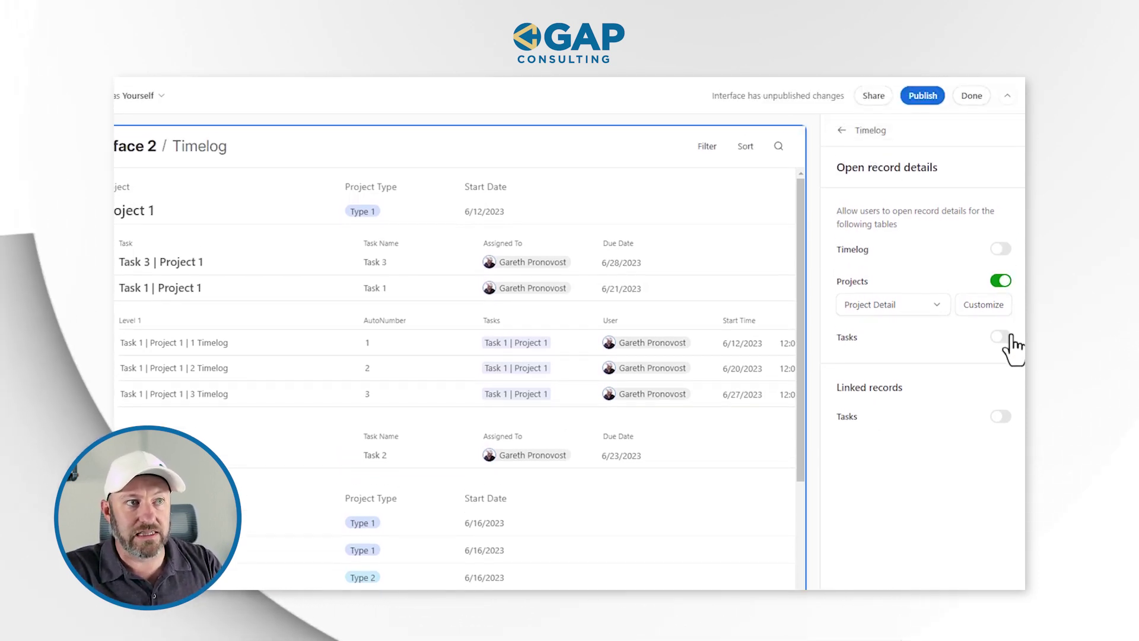
{"action": "left_click", "coordinate": [867, 131]}
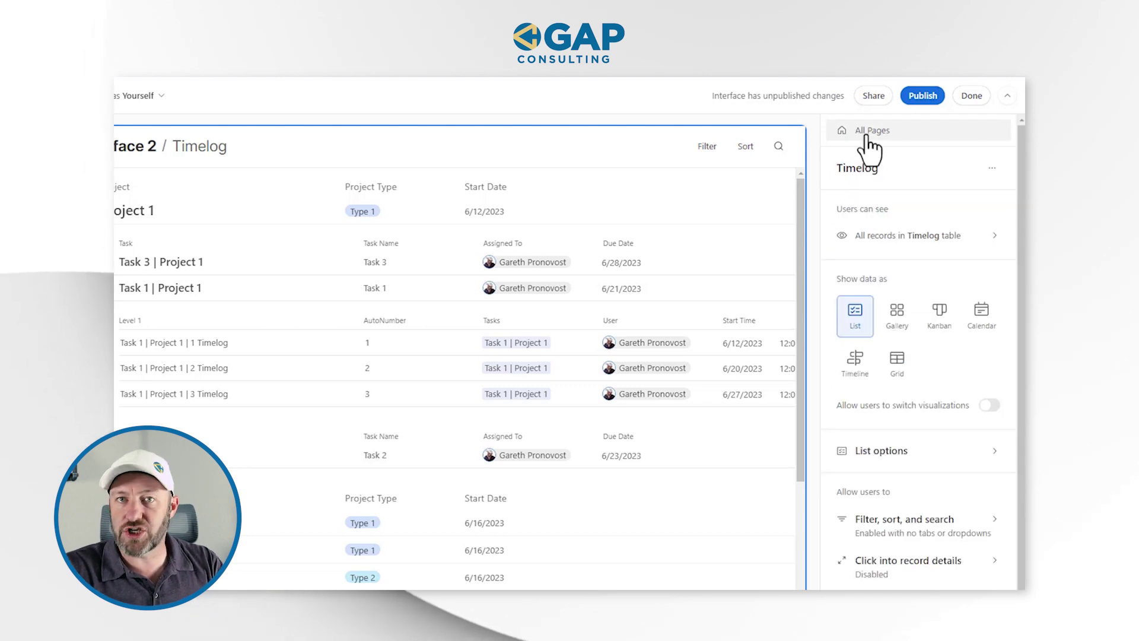
{"action": "scroll", "coordinate": [857, 516], "scroll_direction": "down", "scroll_amount": 3}
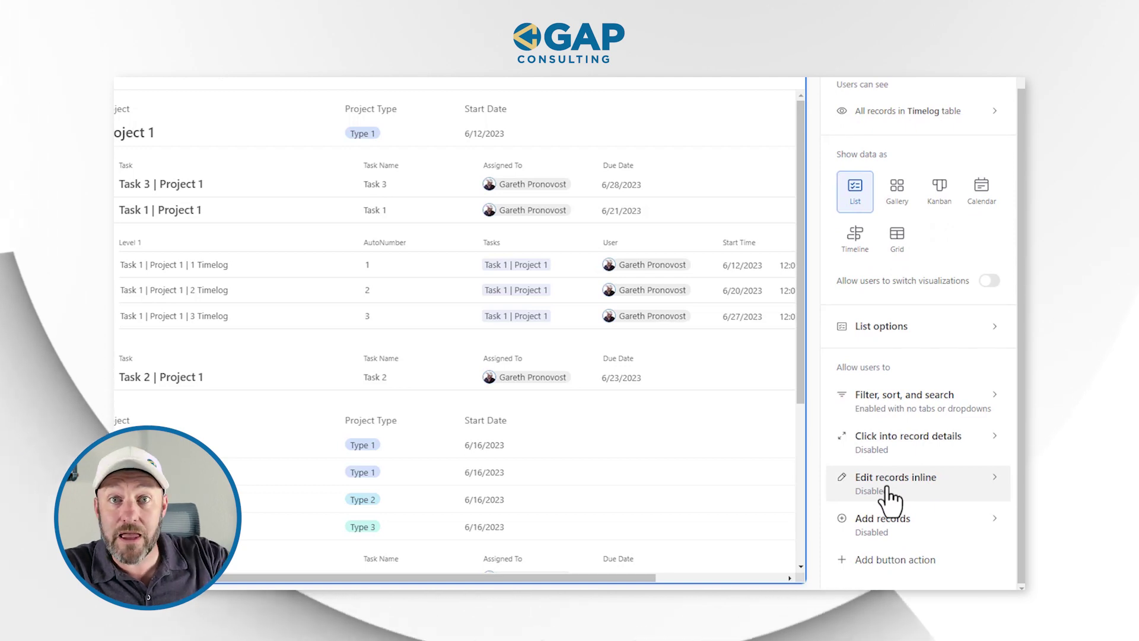
{"action": "left_click", "coordinate": [889, 500]}
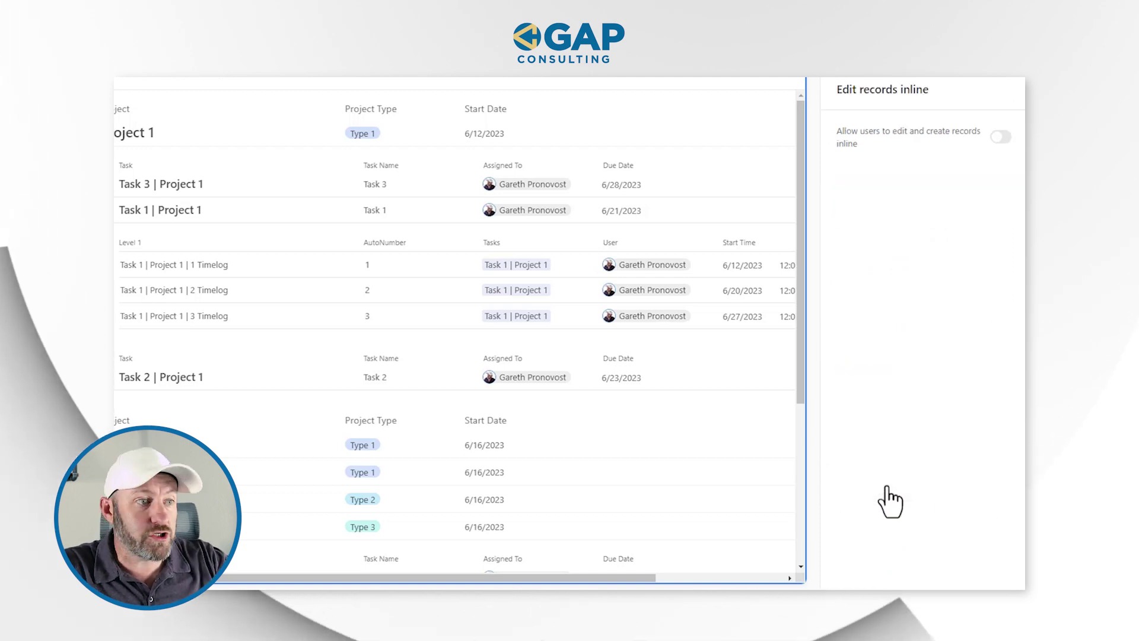
Allow users to edit and create records inline, leaving linked Tasks set to all tasks.
{"action": "left_click", "coordinate": [1002, 138]}
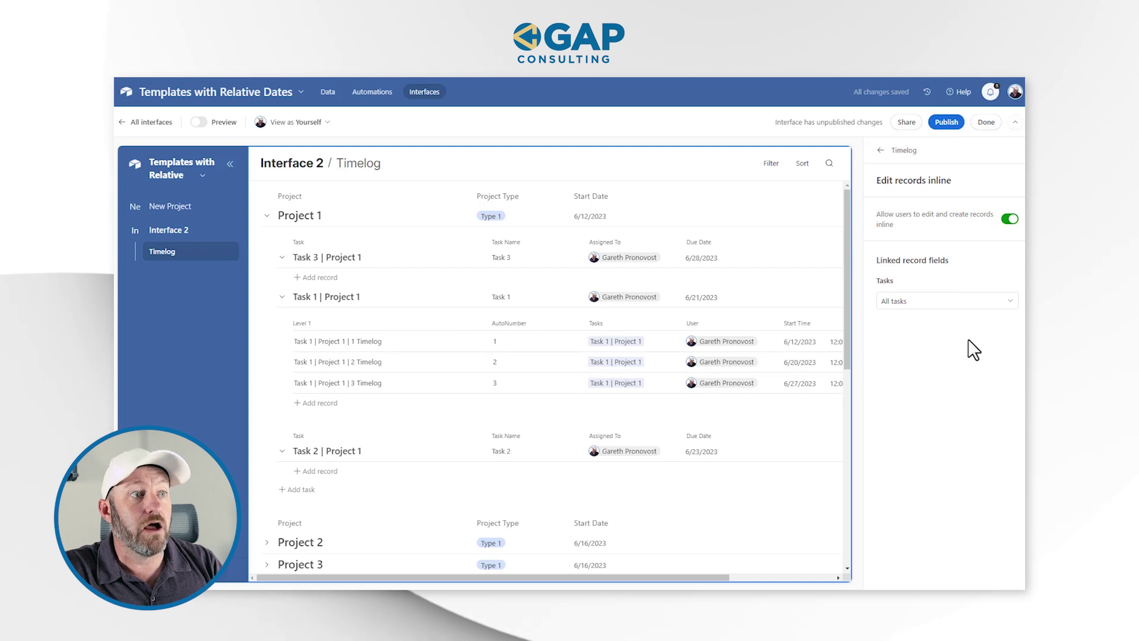
{"action": "left_click", "coordinate": [961, 303]}
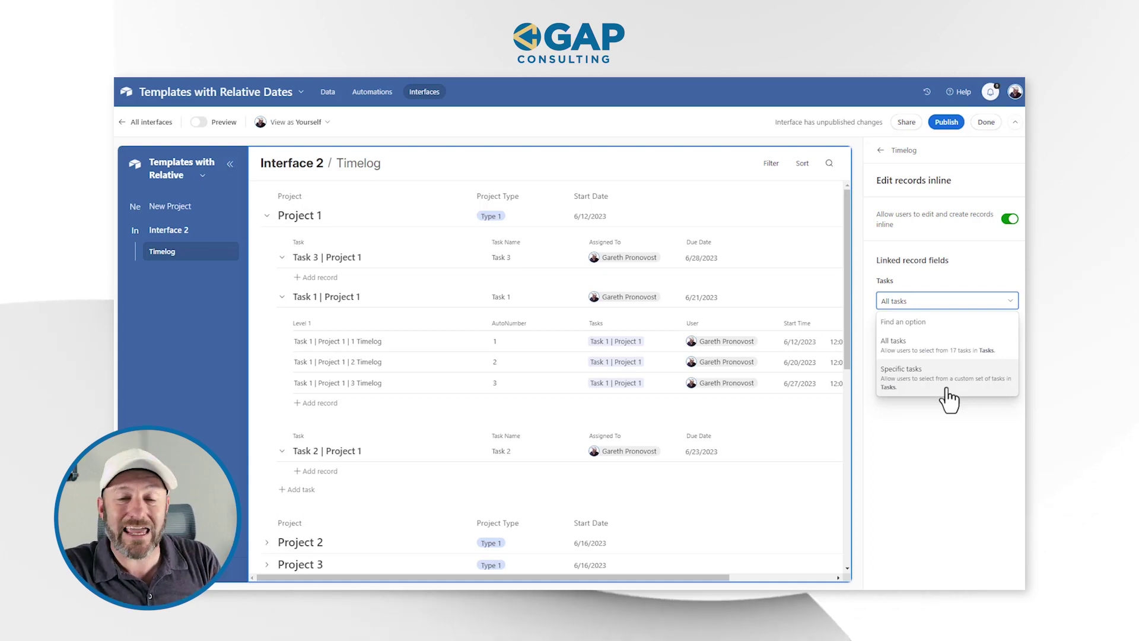
{"action": "left_click", "coordinate": [954, 442]}
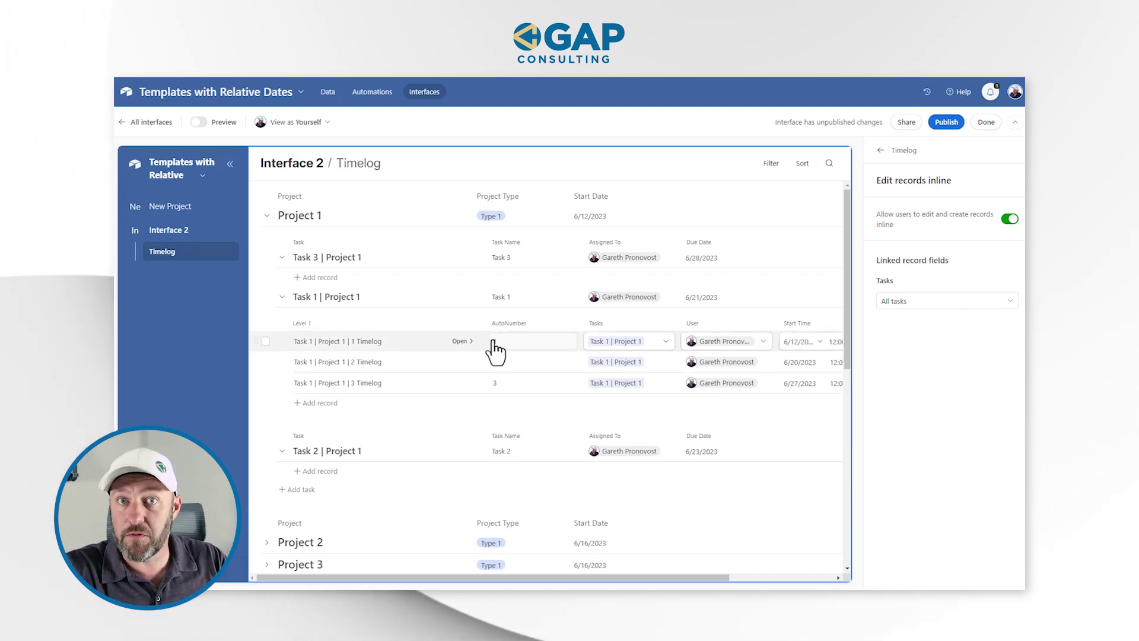
Test the first timelog's Task field inline and dismiss the record-details prompt.
{"action": "left_click", "coordinate": [663, 344]}
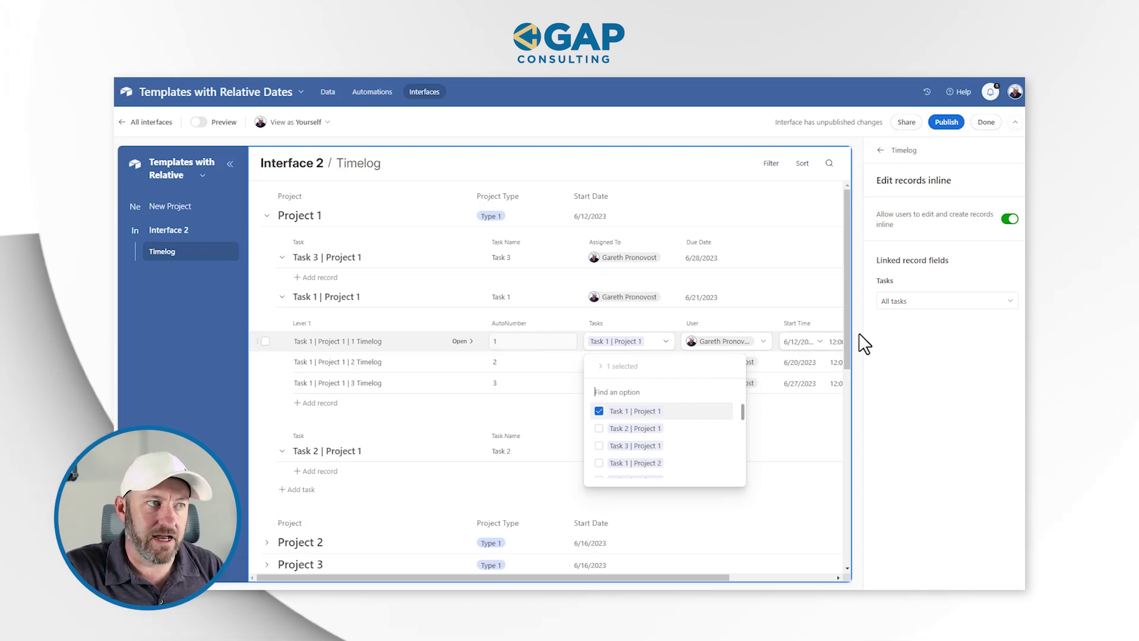
{"action": "left_click", "coordinate": [892, 351]}
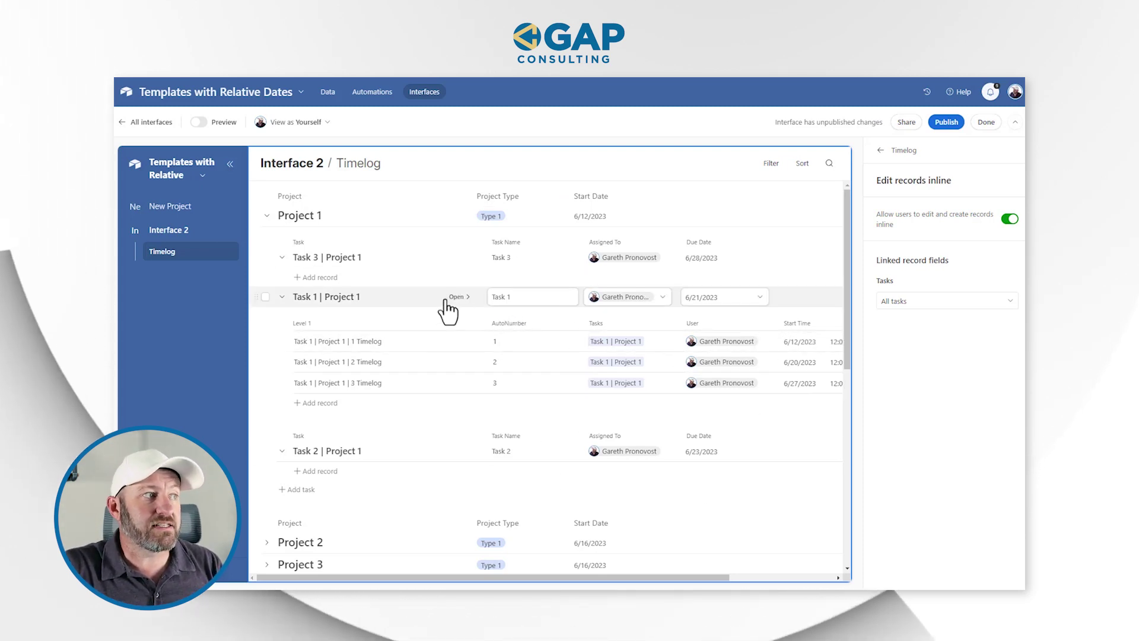
{"action": "left_click", "coordinate": [457, 297]}
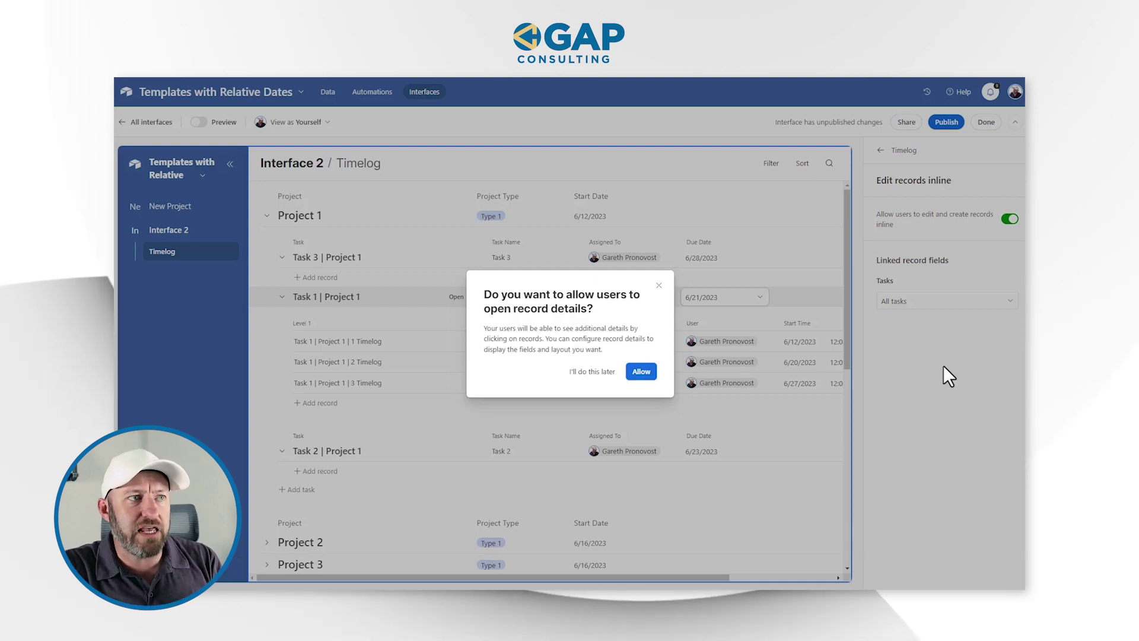
{"action": "left_click", "coordinate": [1009, 221]}
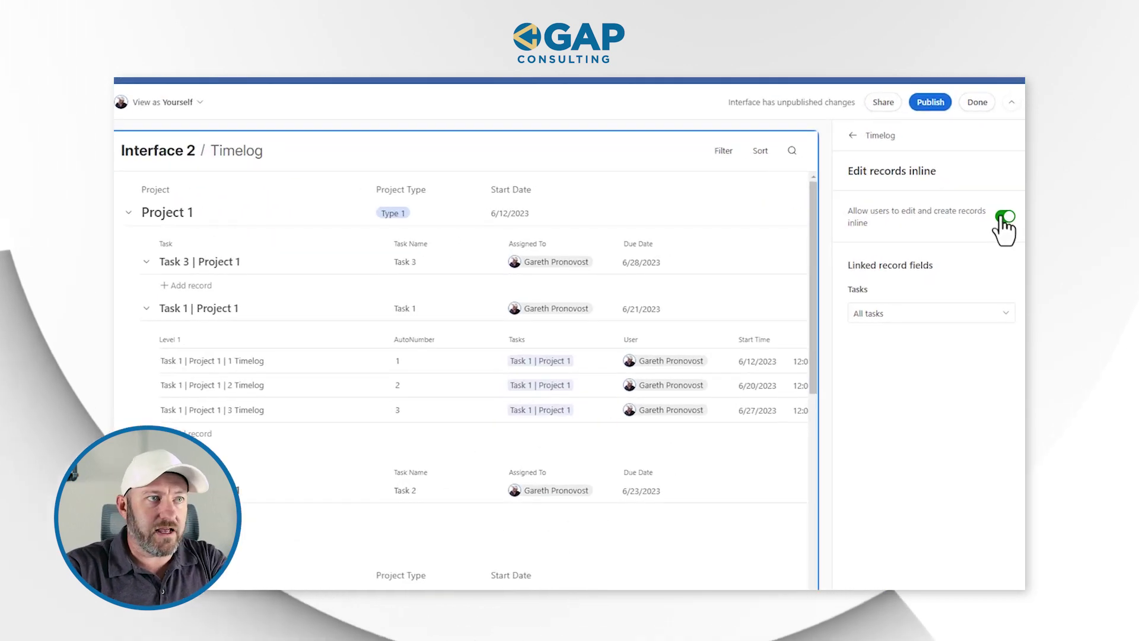
Disable inline editing, then review Project 1's sidesheet with Estimated End Date 7/7/2023.
{"action": "left_click", "coordinate": [1002, 218]}
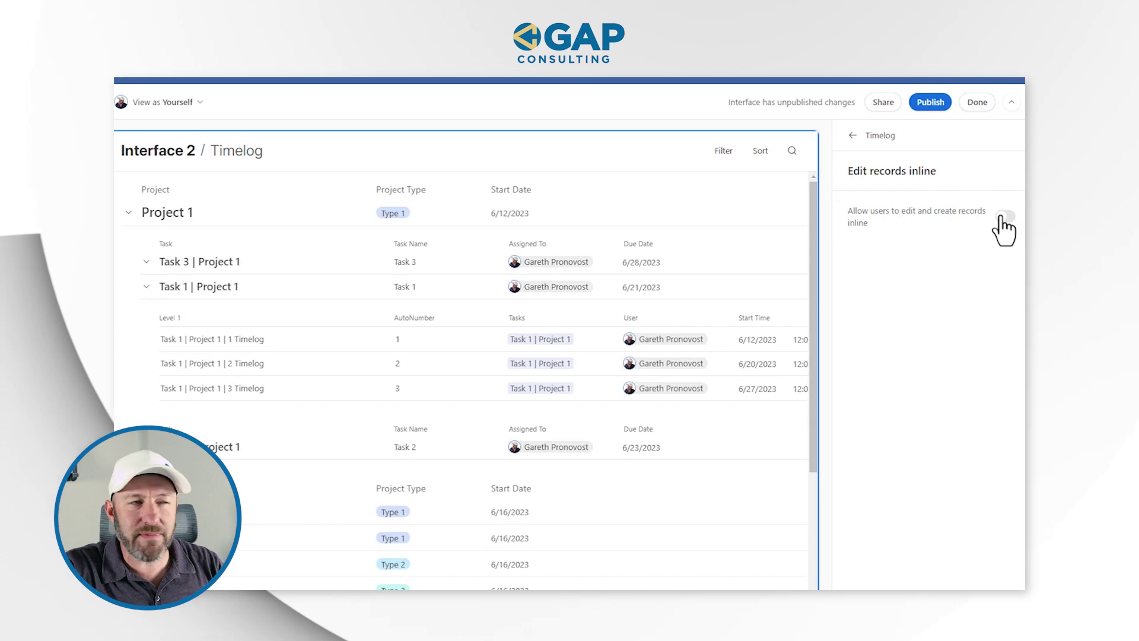
{"action": "left_click", "coordinate": [853, 136]}
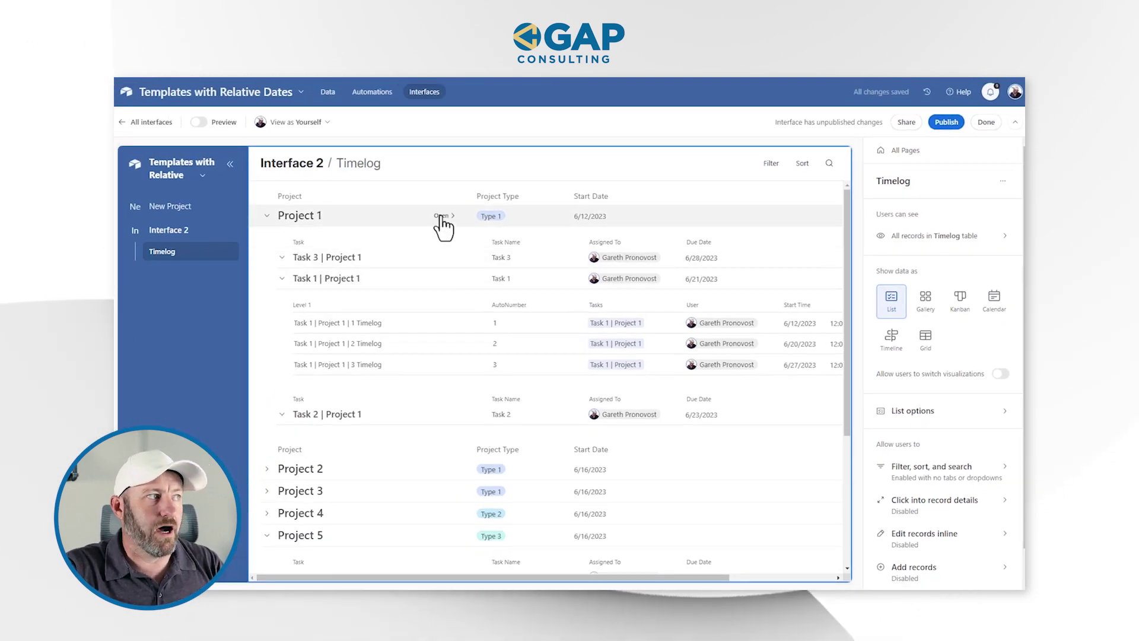
{"action": "left_click", "coordinate": [442, 216]}
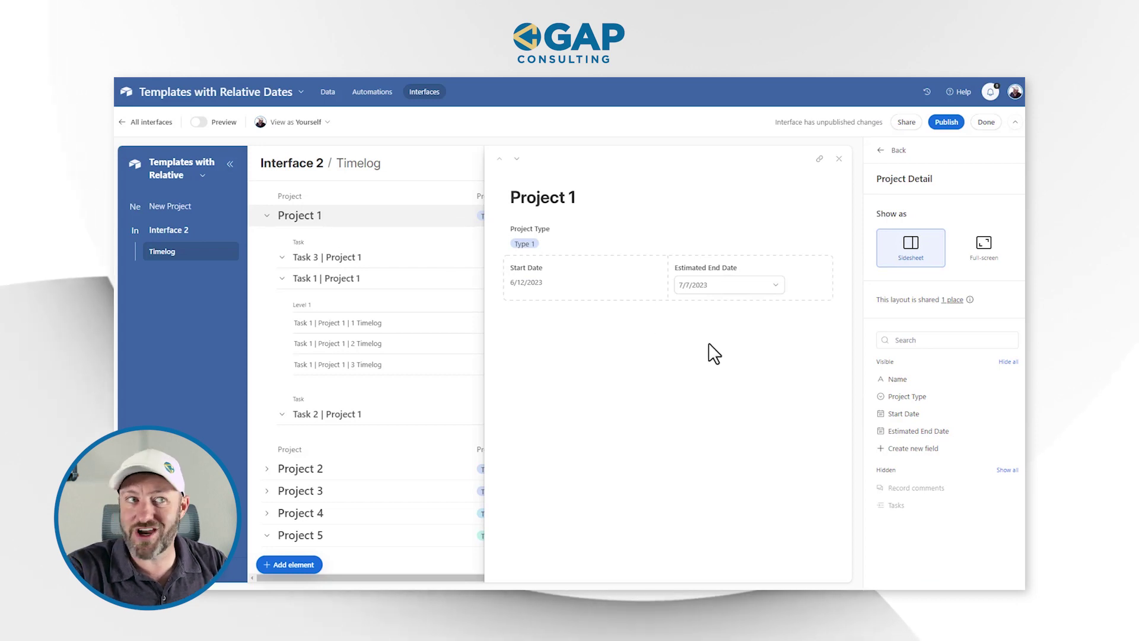
{"action": "mouse_move", "coordinate": [737, 291]}
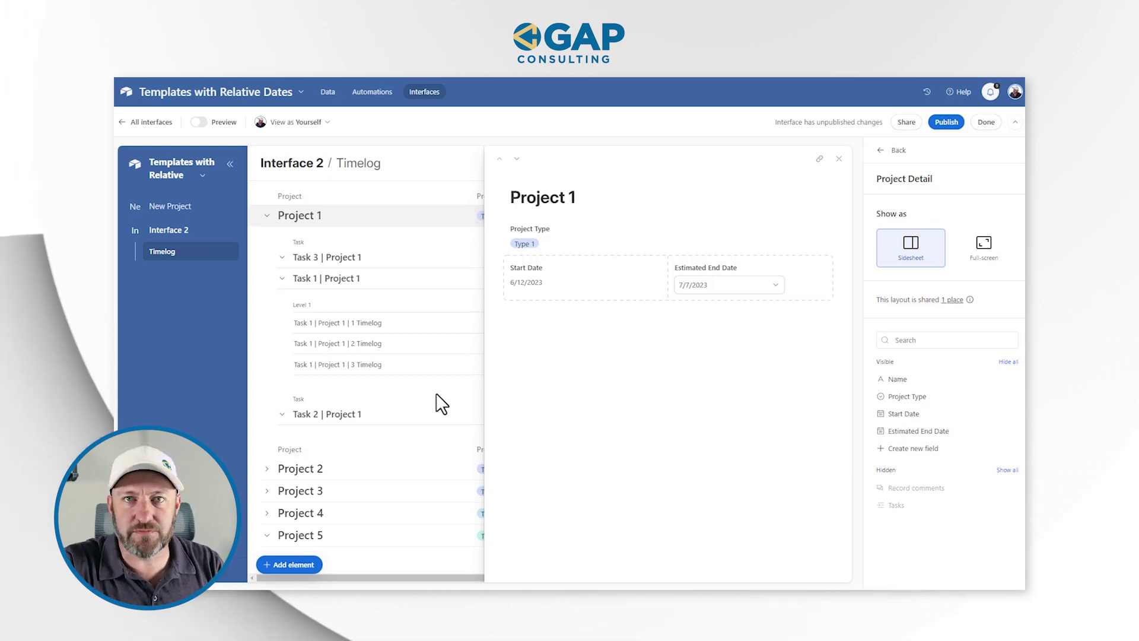
{"action": "left_click", "coordinate": [895, 155]}
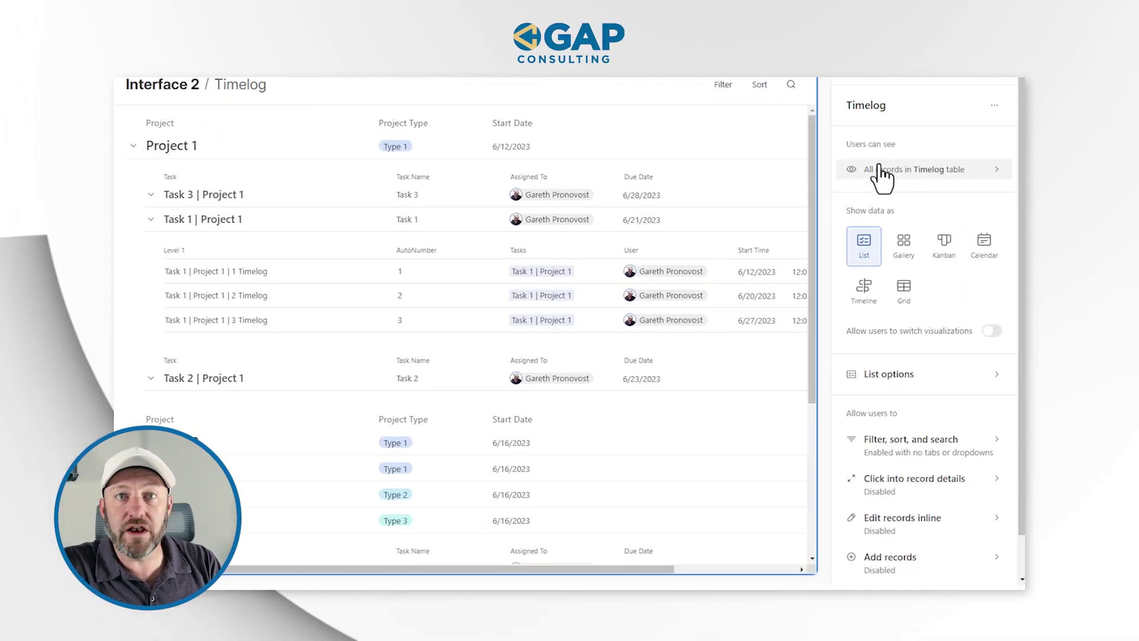
Change the page's record source under Users can see to the Projects table.
{"action": "left_click", "coordinate": [902, 173]}
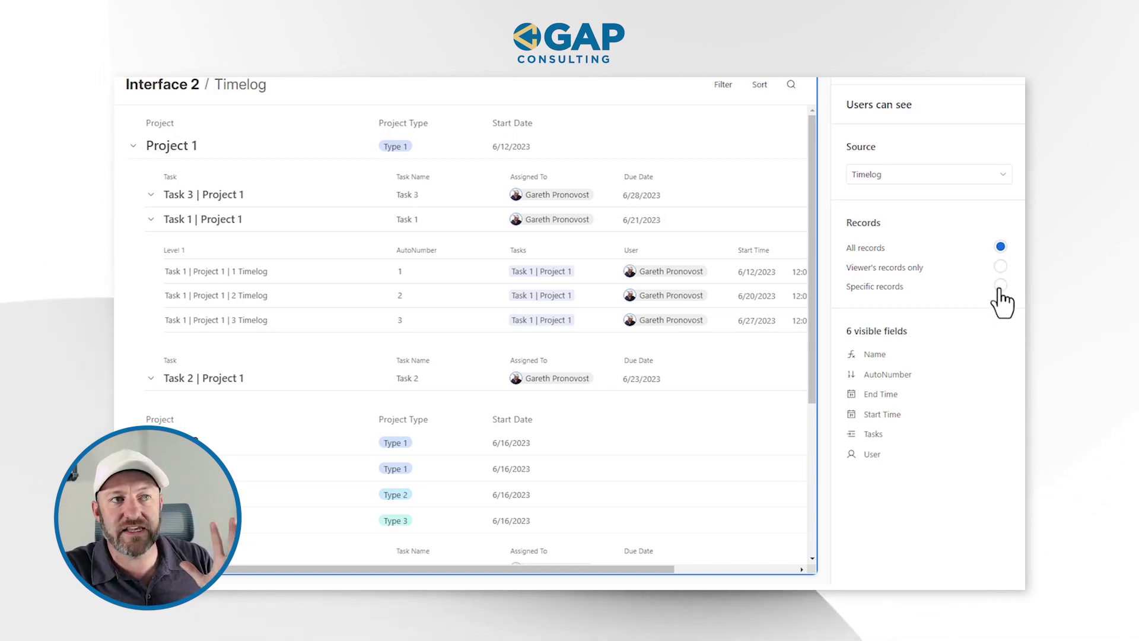
{"action": "left_click", "coordinate": [928, 174]}
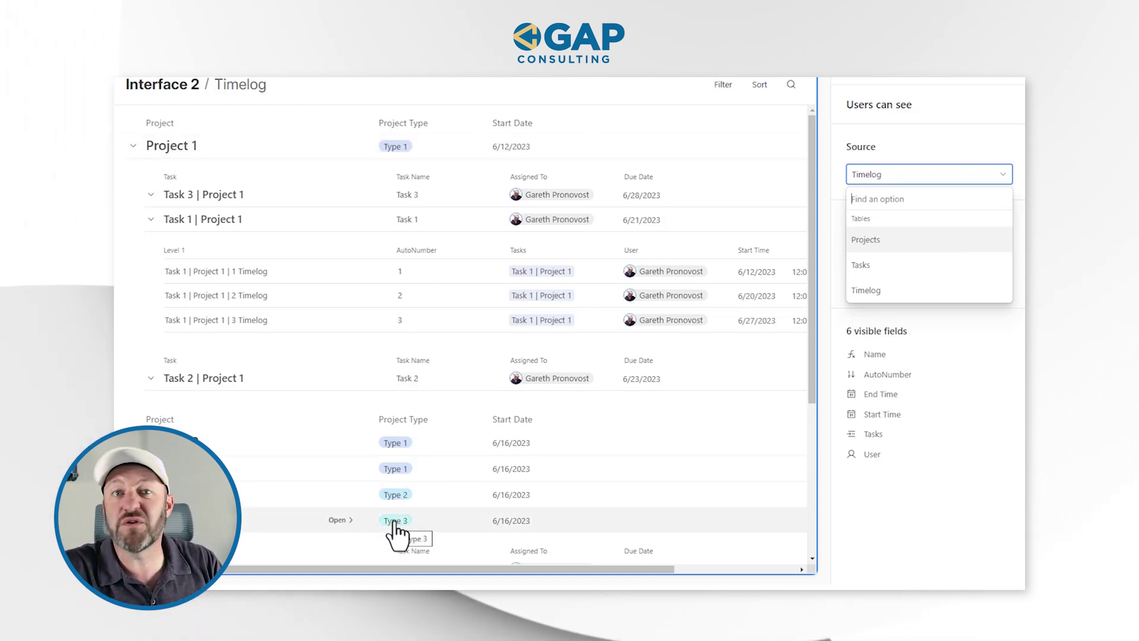
{"action": "left_click", "coordinate": [888, 244]}
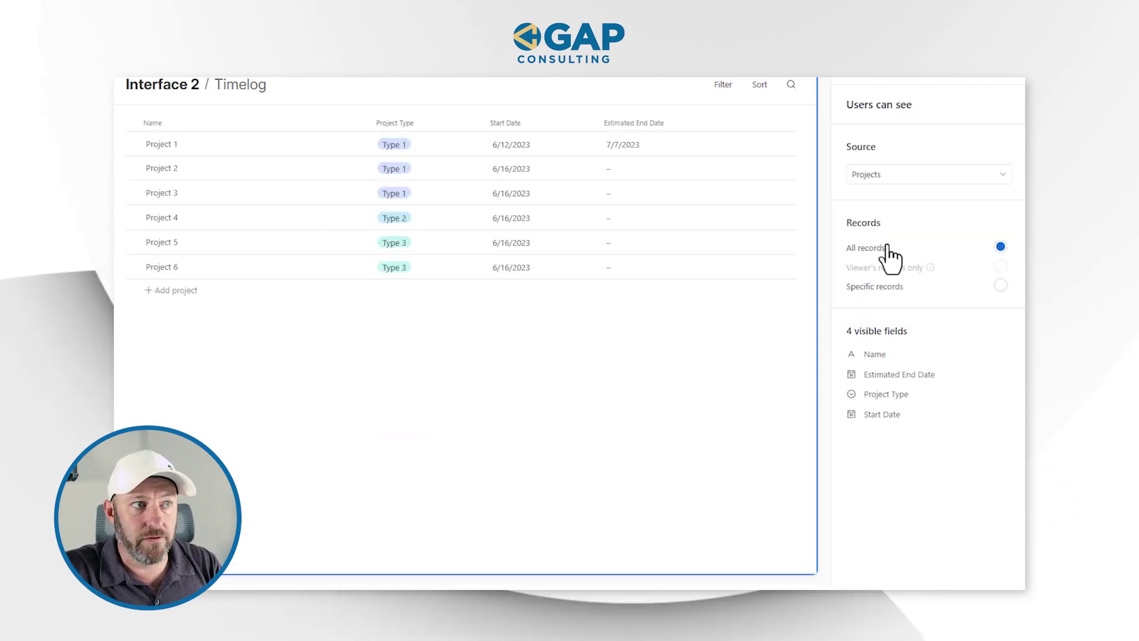
Limit the Projects source to specific records where Project Type is Type 1.
{"action": "left_click", "coordinate": [1000, 286]}
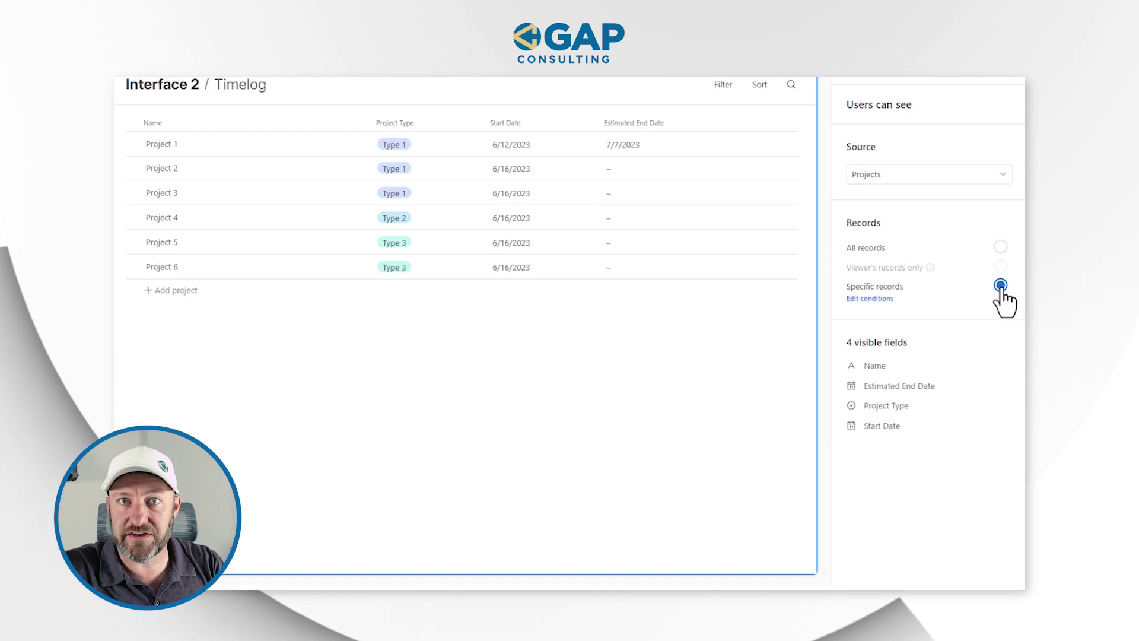
{"action": "left_click", "coordinate": [556, 344]}
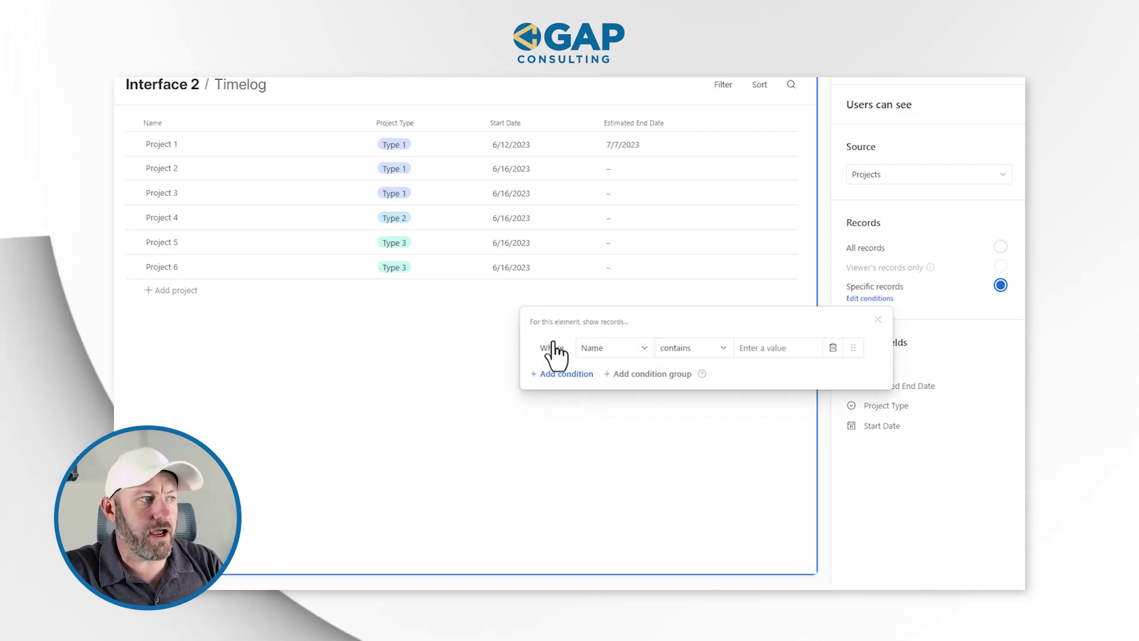
{"action": "left_click", "coordinate": [603, 352]}
{"action": "left_click", "coordinate": [614, 415]}
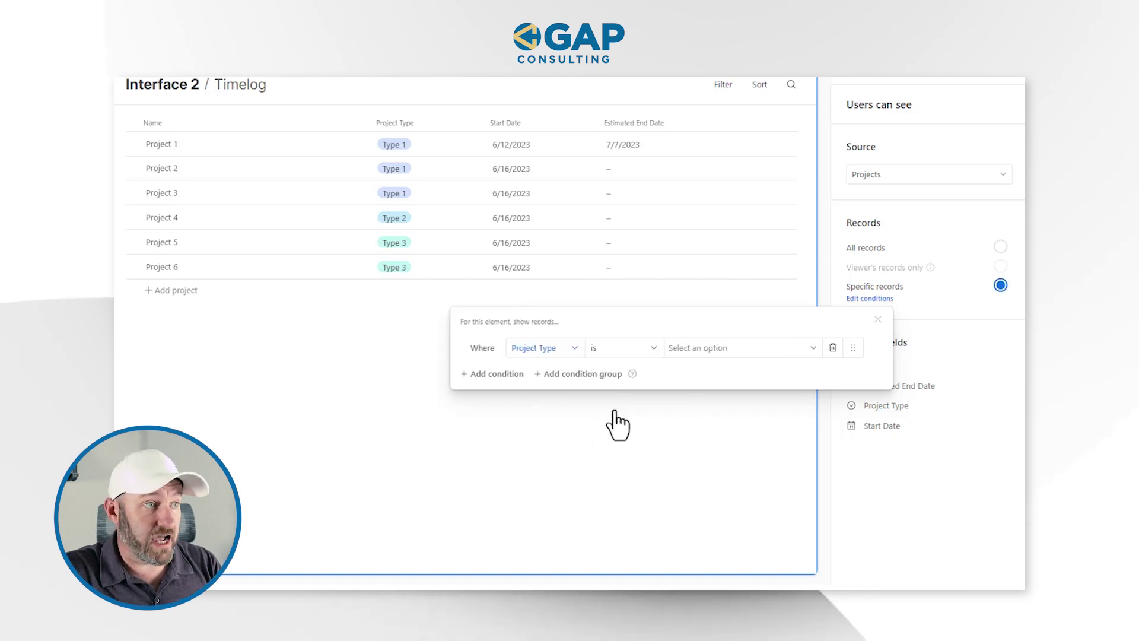
{"action": "left_click", "coordinate": [681, 348]}
{"action": "left_click", "coordinate": [698, 392]}
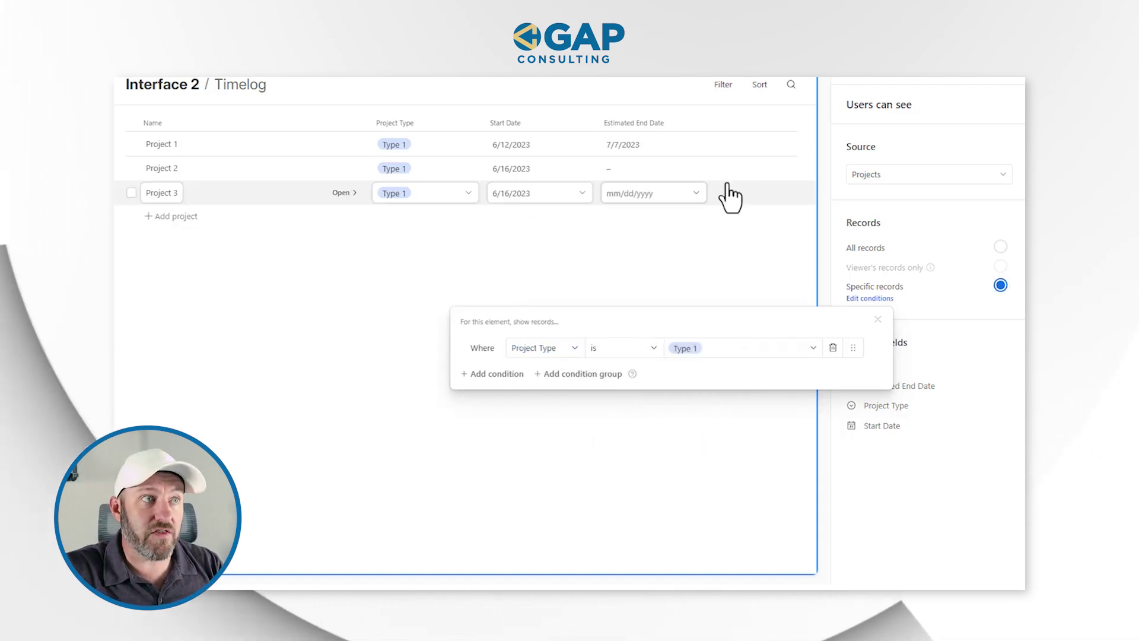
{"action": "scroll", "coordinate": [878, 123], "scroll_direction": "up", "scroll_amount": 2}
{"action": "left_click", "coordinate": [878, 124]}
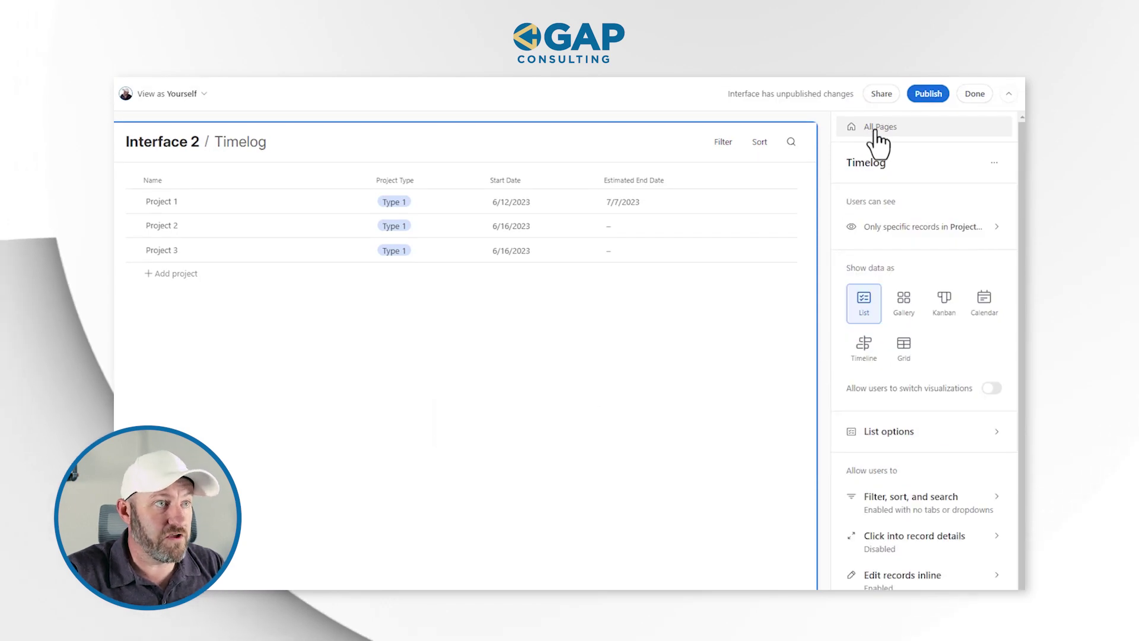
Switch the page source to the Tasks table, showing all tasks.
{"action": "left_click", "coordinate": [926, 228]}
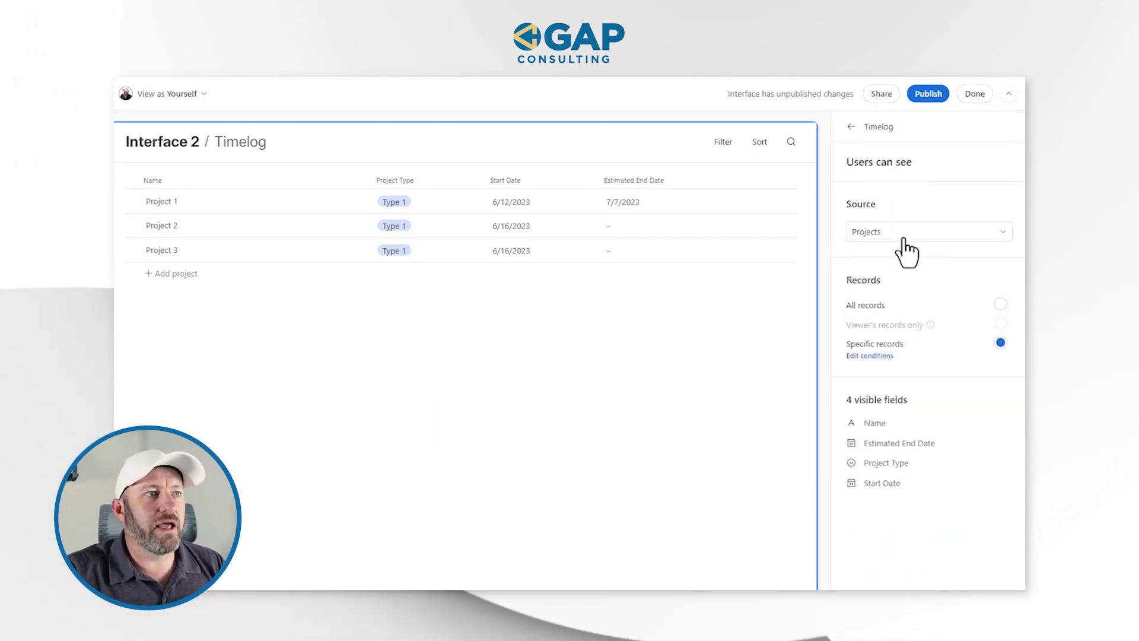
{"action": "left_click", "coordinate": [905, 235]}
{"action": "left_click", "coordinate": [888, 327]}
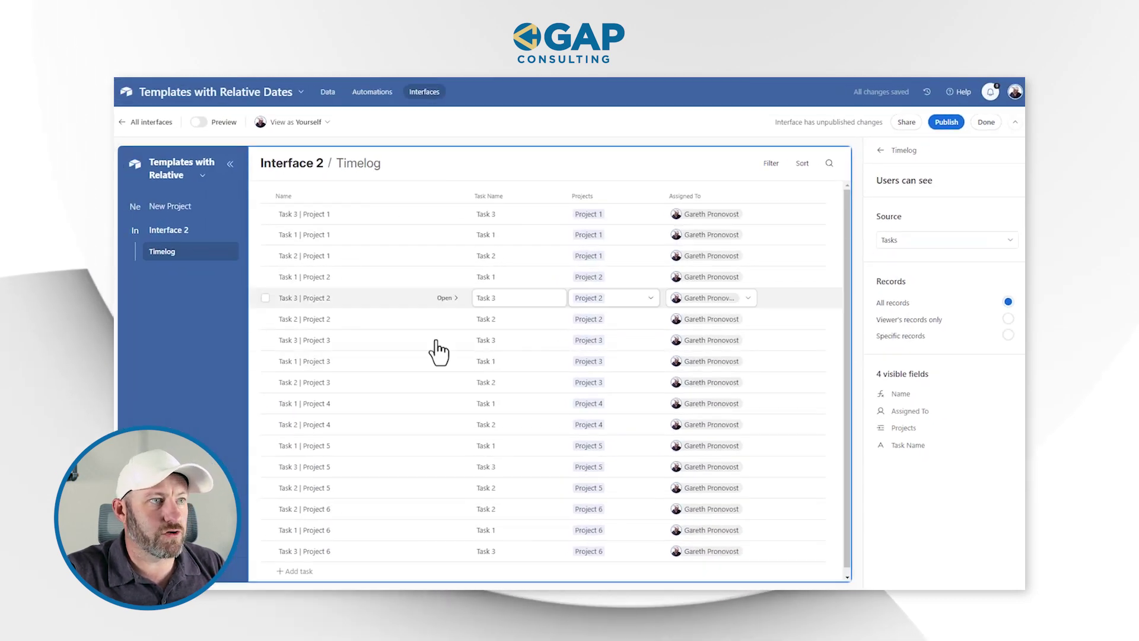
Set the source to Timelog with the specific-records condition 'User is Current user'.
{"action": "left_click", "coordinate": [961, 239]}
{"action": "left_click", "coordinate": [926, 337]}
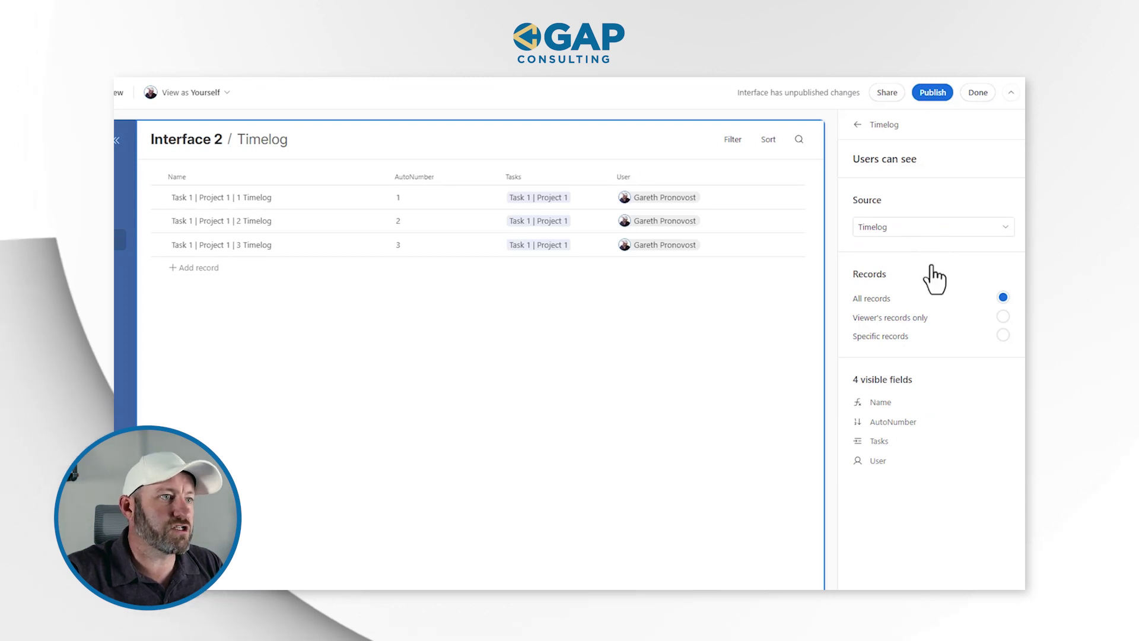
{"action": "left_click", "coordinate": [903, 338]}
{"action": "left_click", "coordinate": [561, 393]}
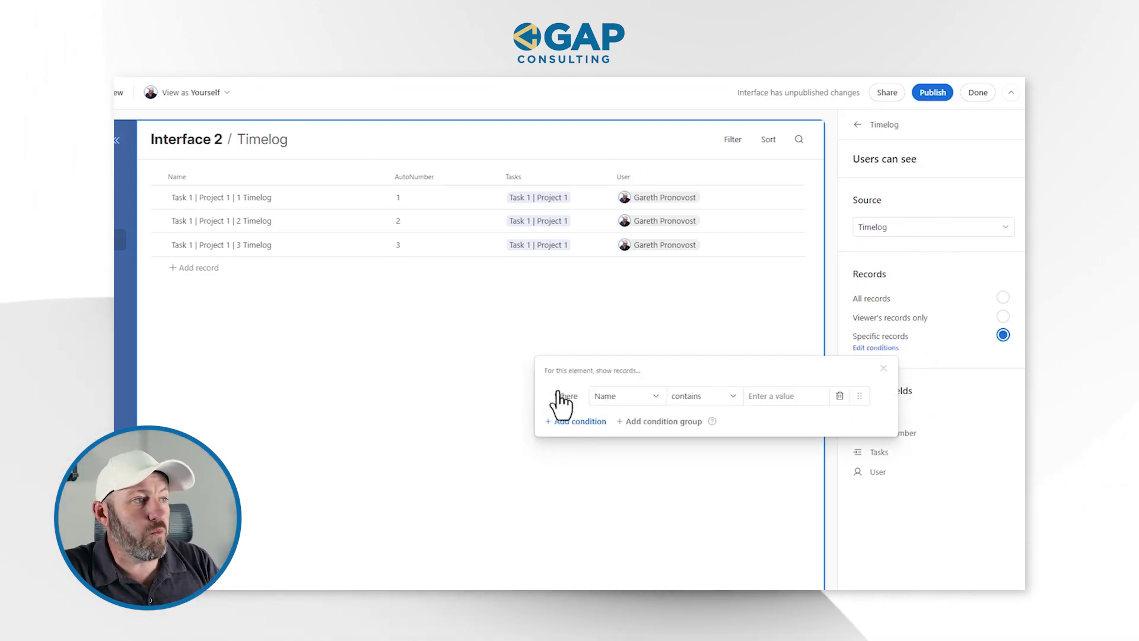
{"action": "left_click", "coordinate": [627, 402]}
{"action": "left_click", "coordinate": [617, 499]}
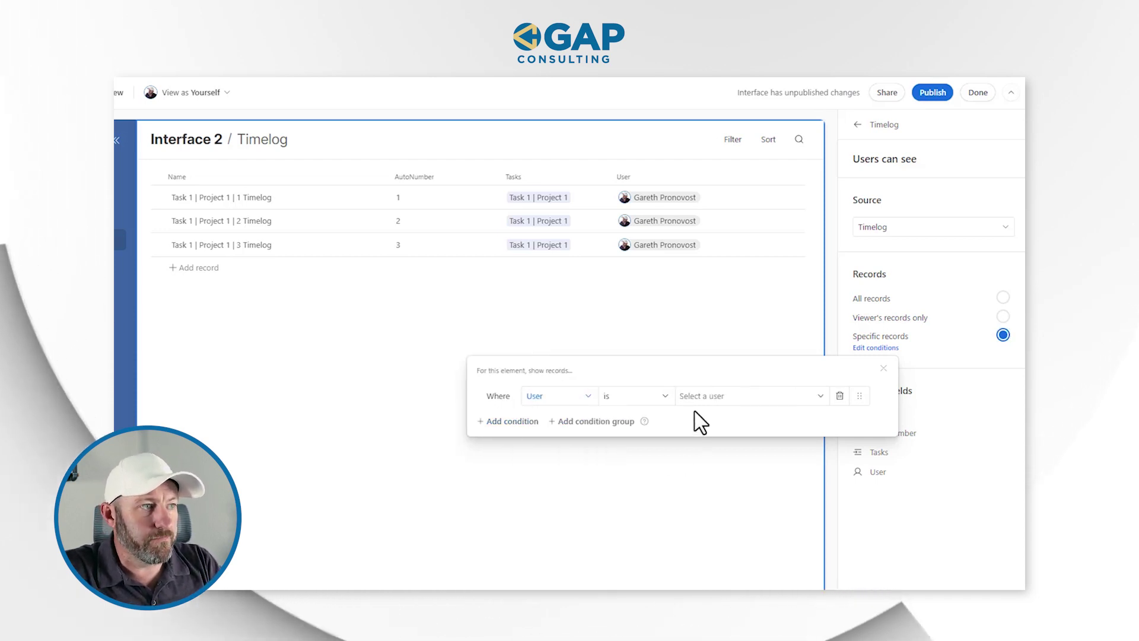
{"action": "left_click", "coordinate": [698, 396]}
{"action": "left_click", "coordinate": [713, 469]}
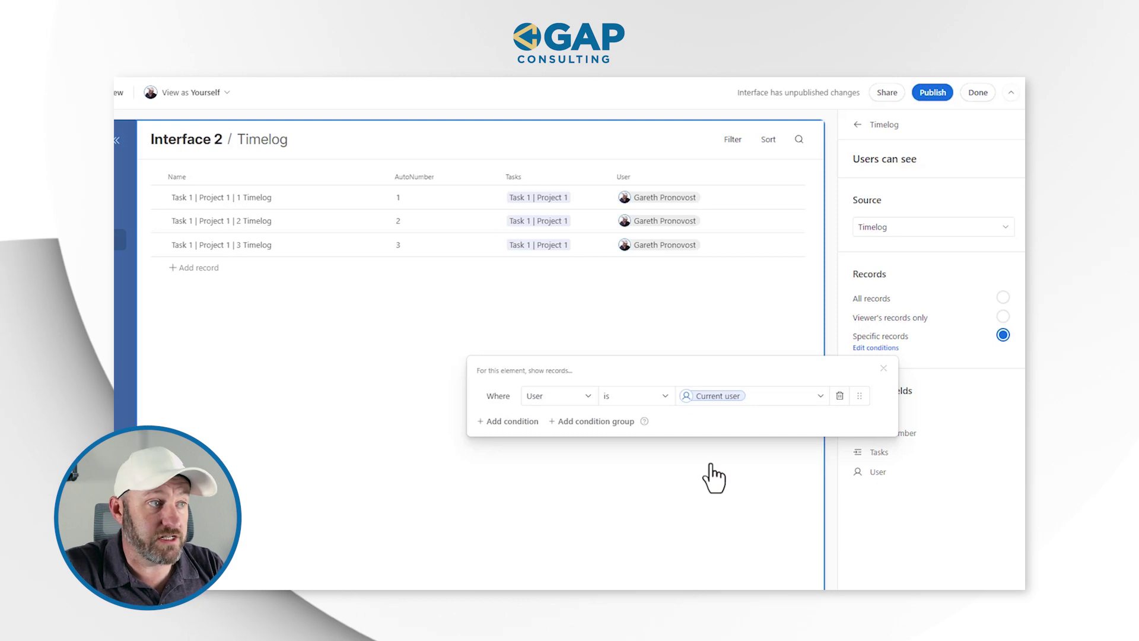
{"action": "left_click", "coordinate": [884, 369]}
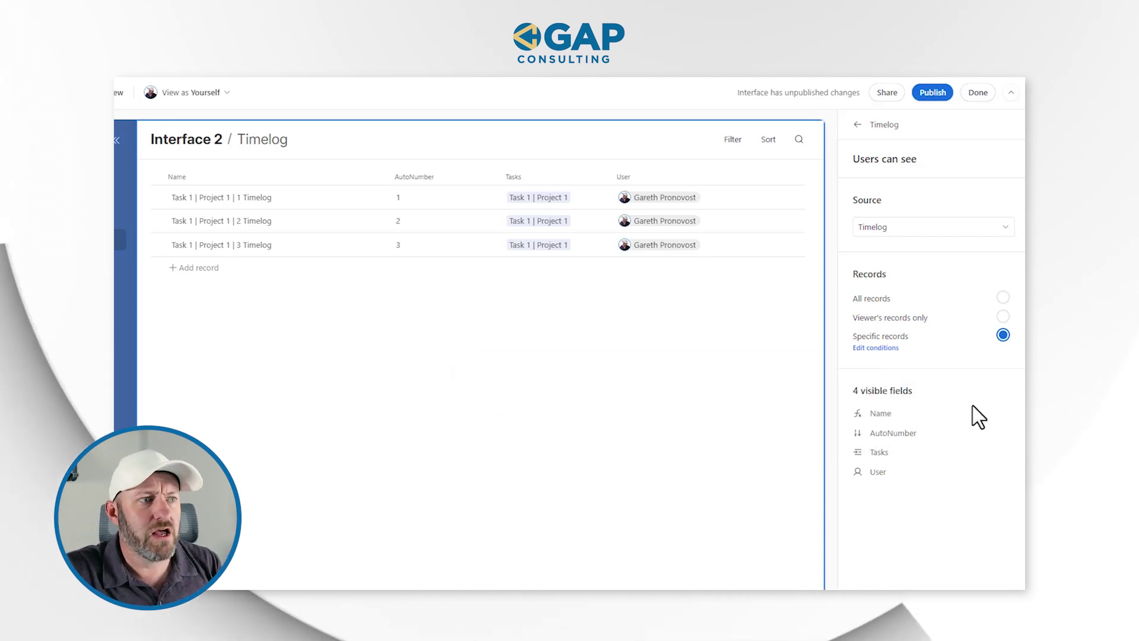
{"action": "left_click", "coordinate": [872, 124]}
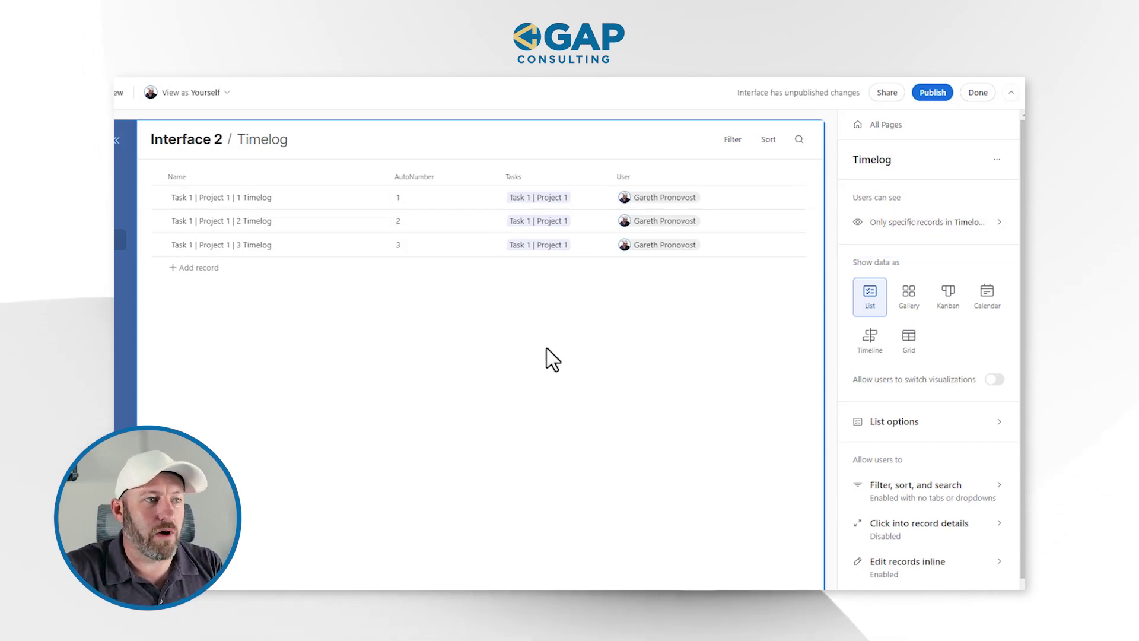
Start the list hierarchy setup and add two levels above Timelog.
{"action": "left_click", "coordinate": [892, 423]}
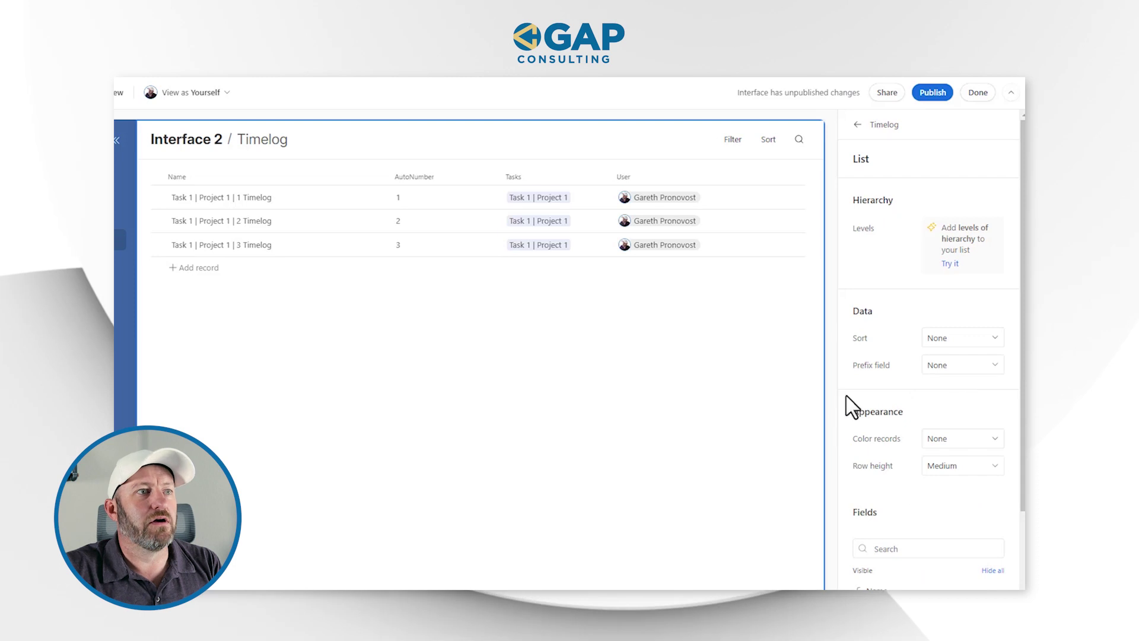
{"action": "left_click", "coordinate": [948, 266]}
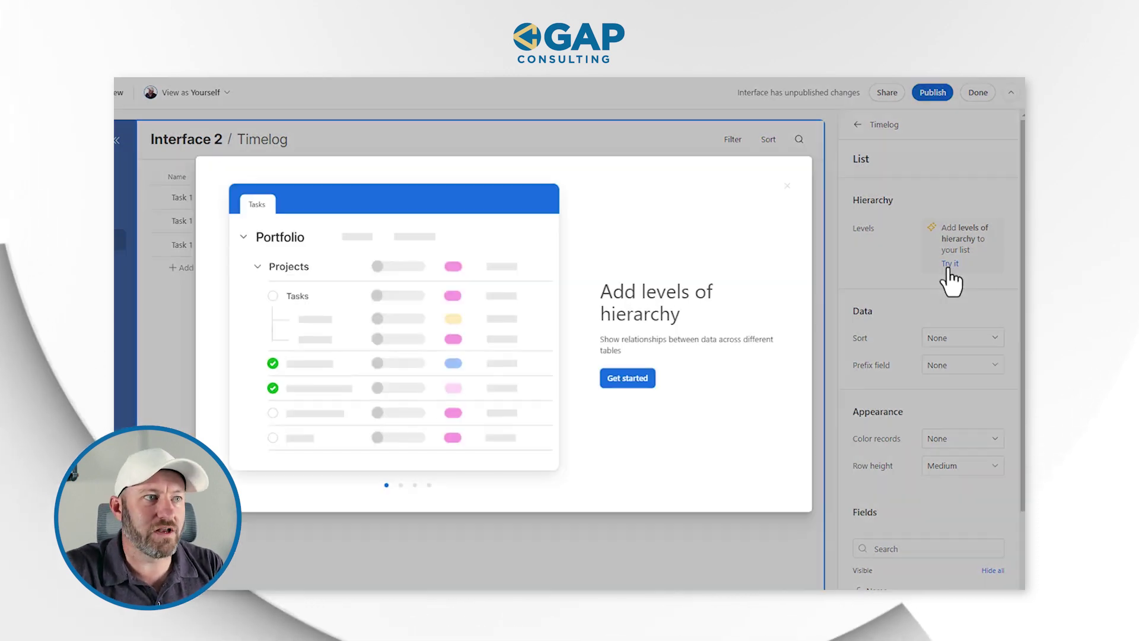
{"action": "left_click", "coordinate": [623, 380]}
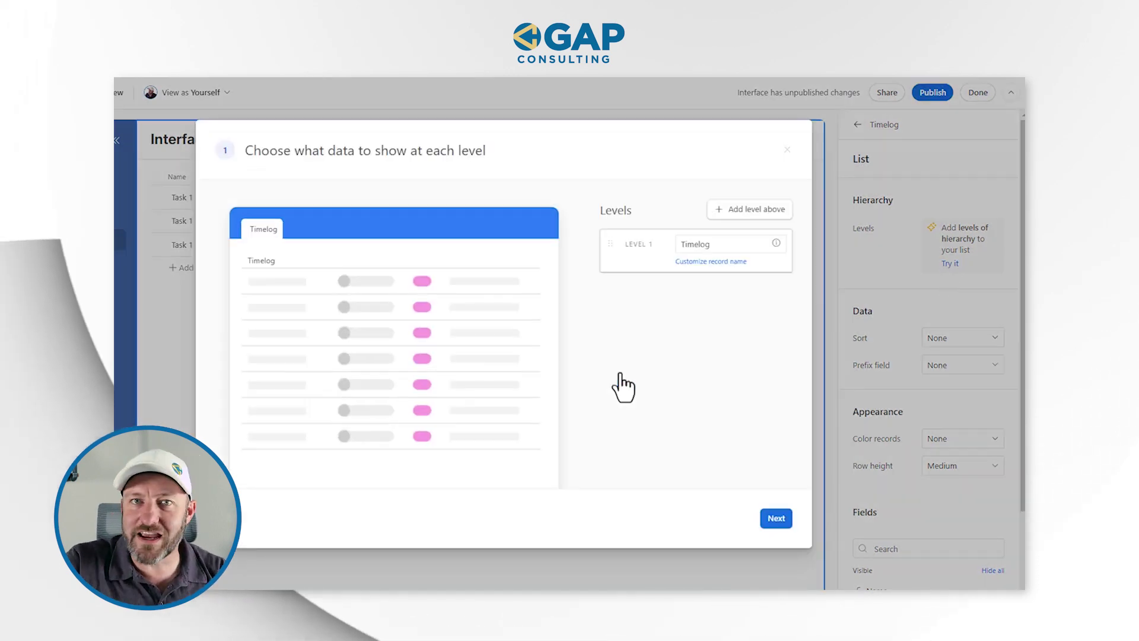
{"action": "left_click", "coordinate": [744, 221]}
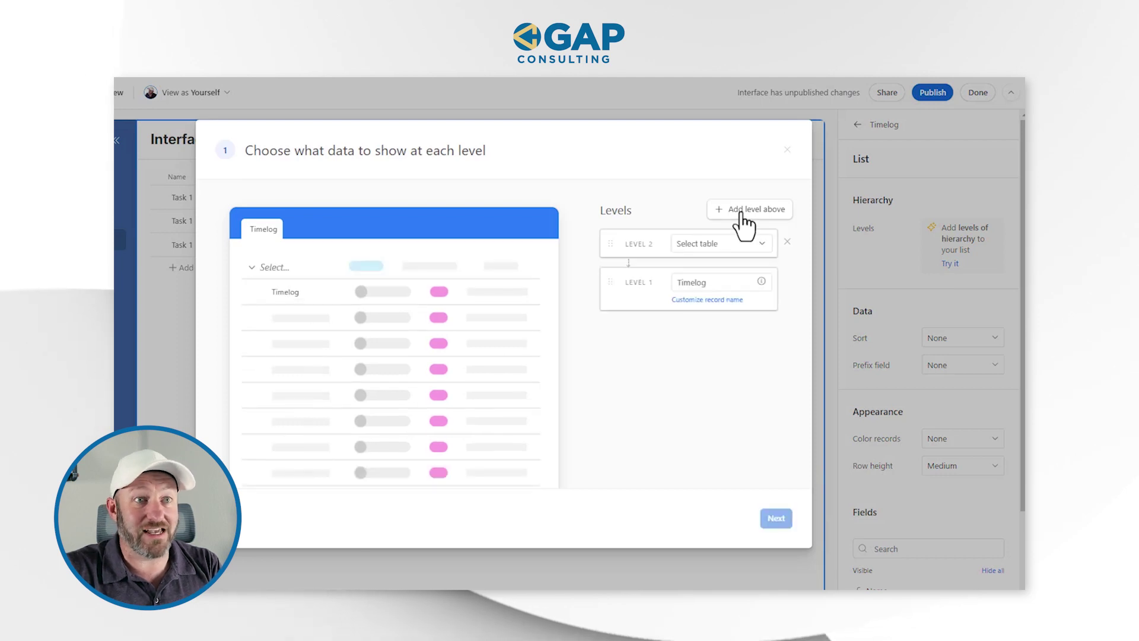
{"action": "left_click", "coordinate": [744, 221]}
Set Level 2 to Tasks and Level 3 to Projects, then continue to field selection.
{"action": "left_click", "coordinate": [720, 255]}
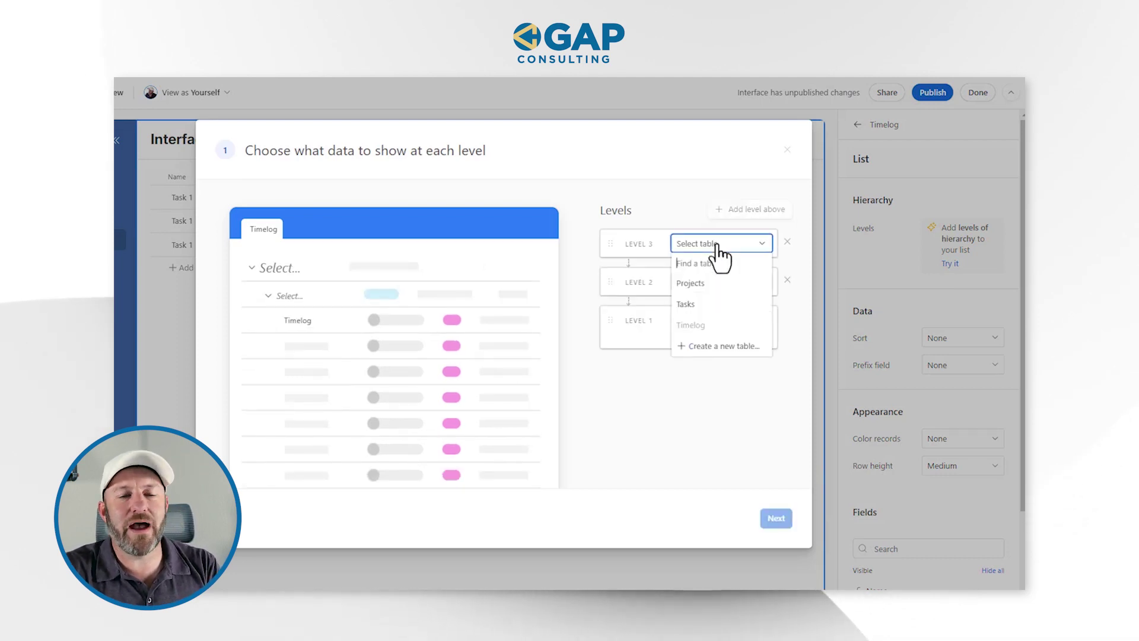
{"action": "left_click", "coordinate": [720, 284]}
{"action": "left_click", "coordinate": [720, 283]}
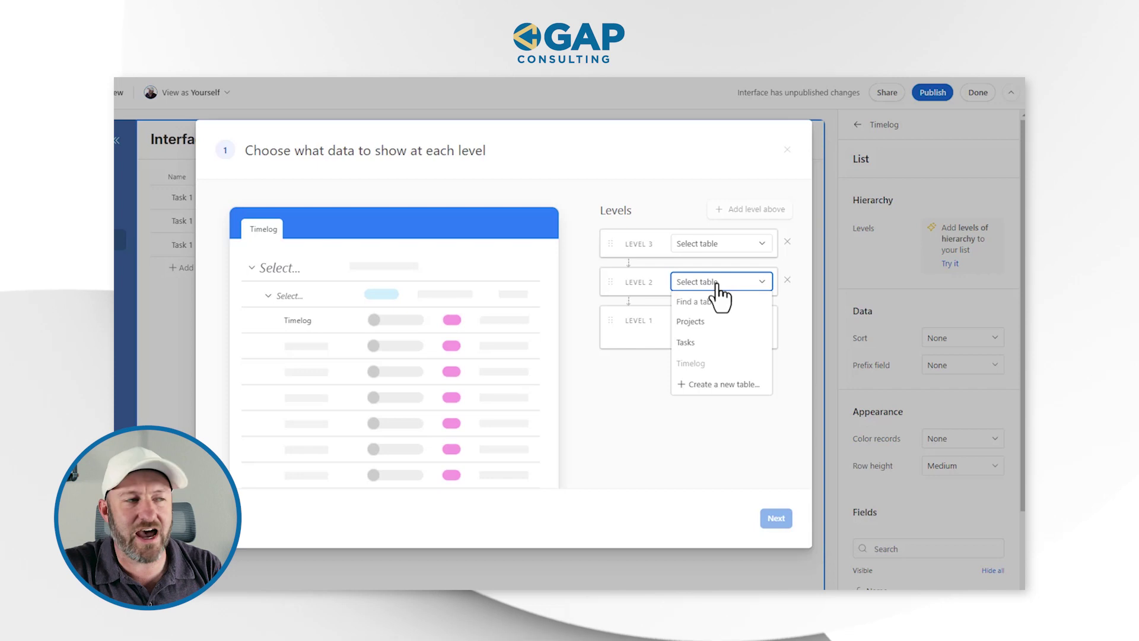
{"action": "left_click", "coordinate": [725, 345]}
{"action": "left_click", "coordinate": [708, 245]}
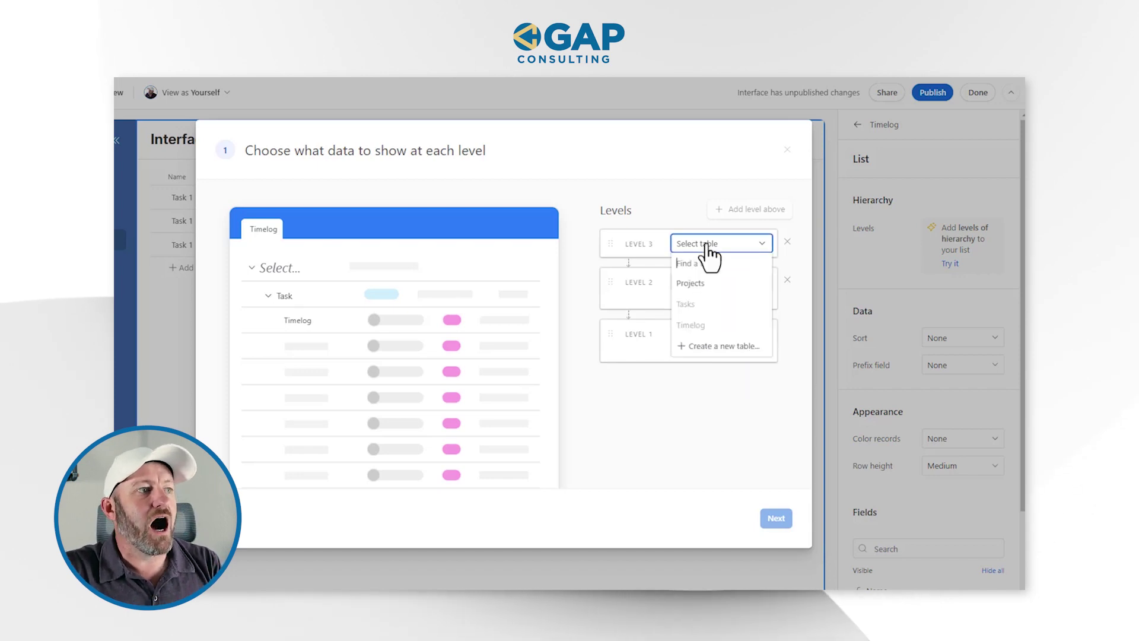
{"action": "left_click", "coordinate": [691, 283]}
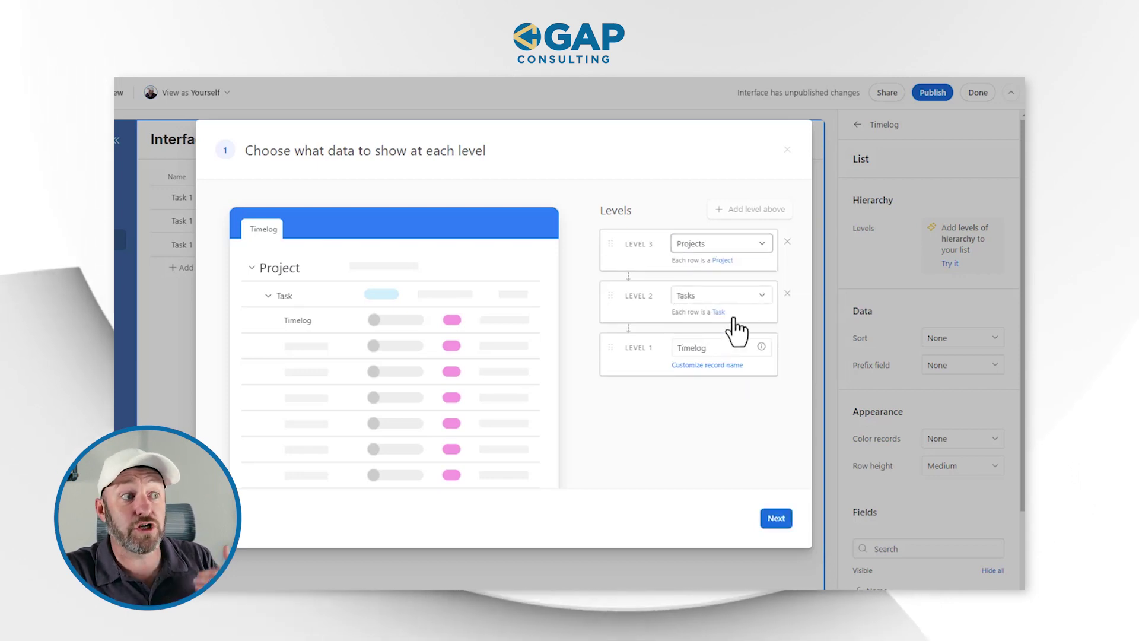
{"action": "left_click", "coordinate": [774, 519]}
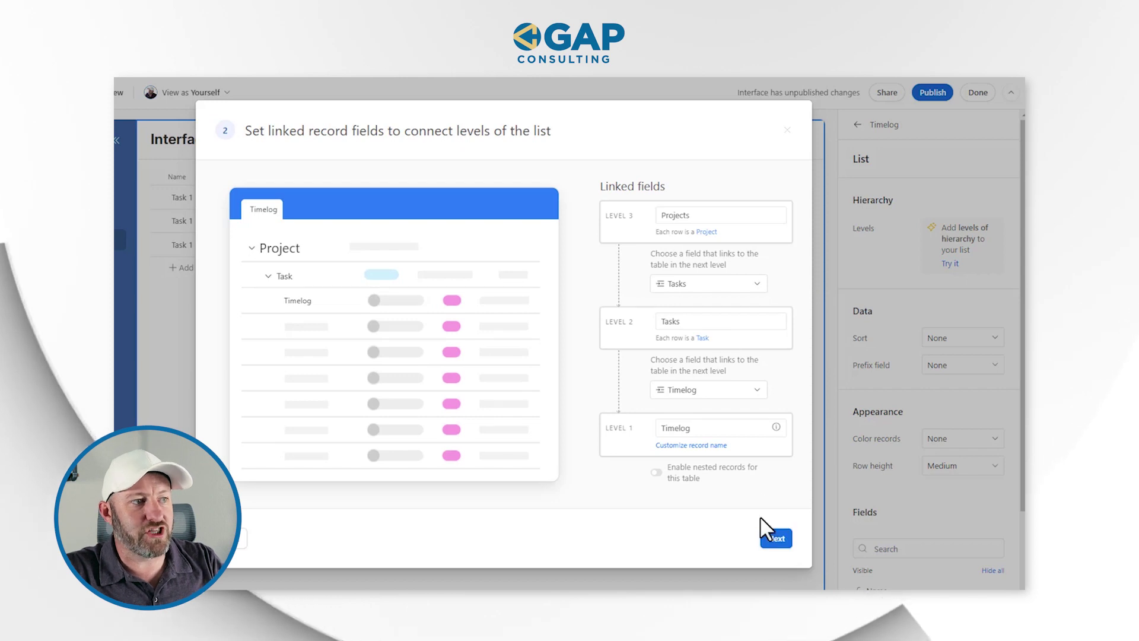
{"action": "left_click", "coordinate": [776, 540]}
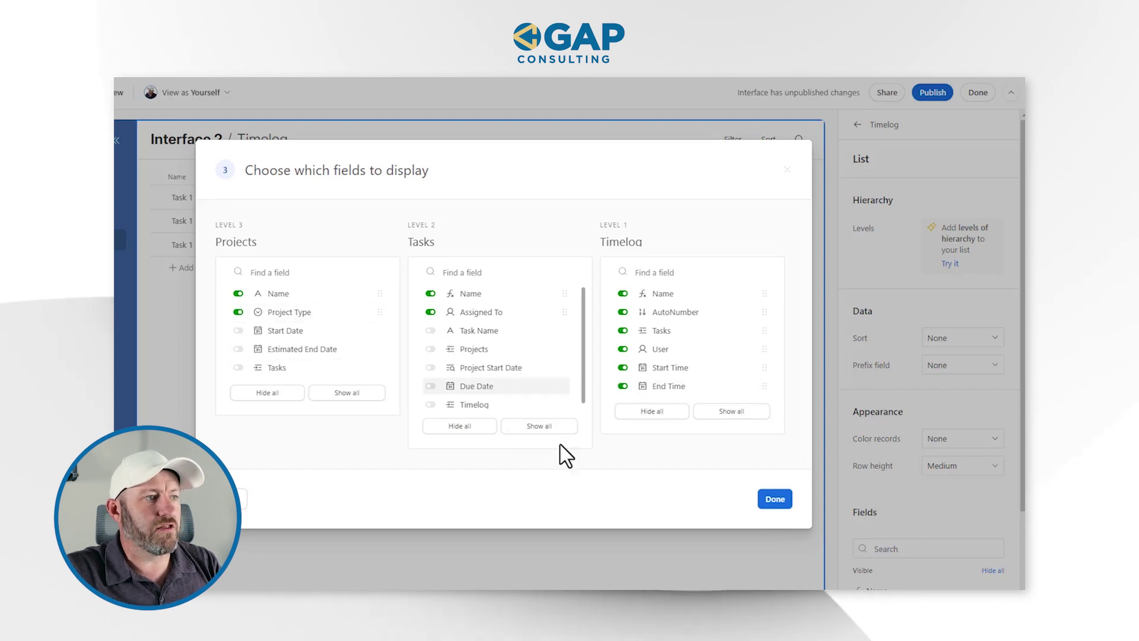
Apply the three-level Projects, Tasks and Timelog hierarchy to the Timelog list.
{"action": "left_click", "coordinate": [773, 501]}
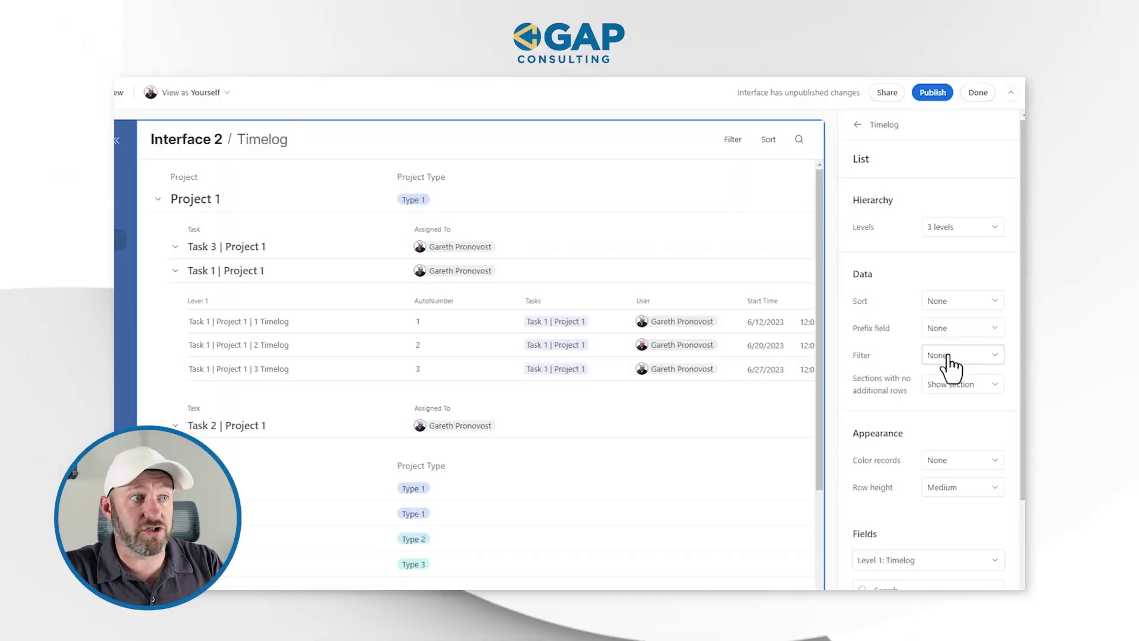
Filter the Level 3: Projects level to Project Type is Type 1, then reopen the filters.
{"action": "left_click", "coordinate": [948, 356]}
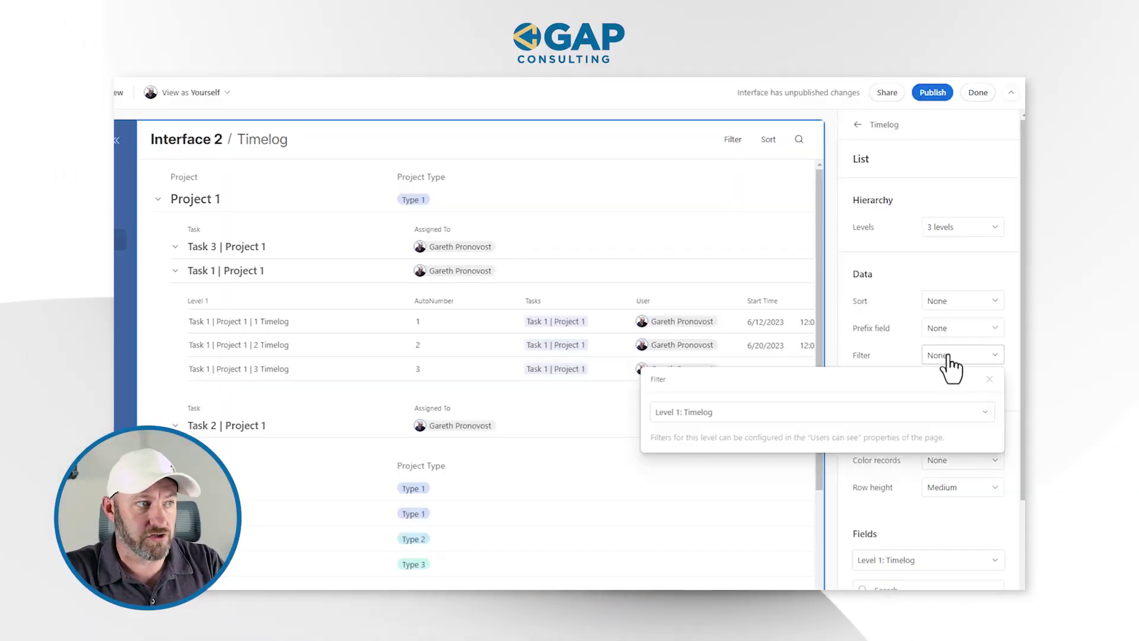
{"action": "left_click", "coordinate": [848, 413]}
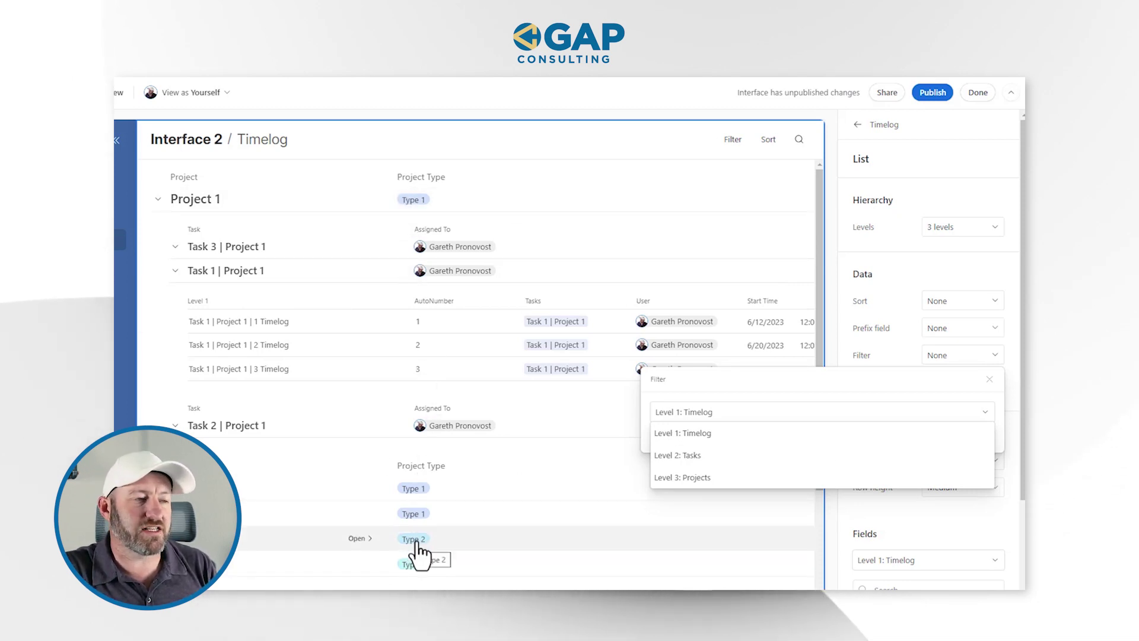
{"action": "left_click", "coordinate": [723, 479]}
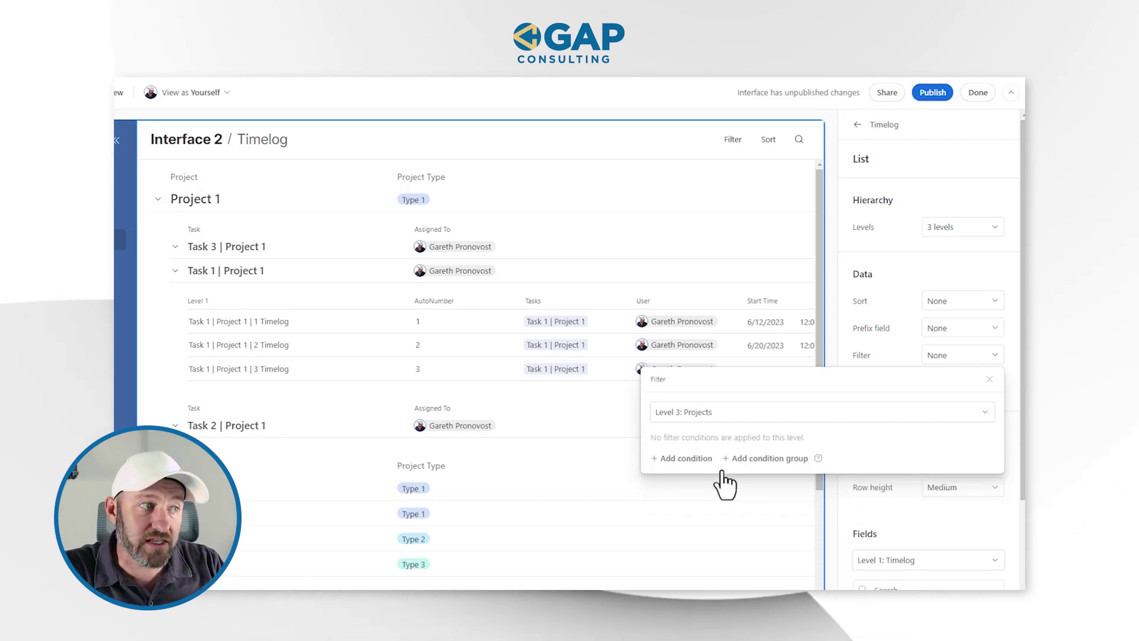
{"action": "left_click", "coordinate": [687, 458]}
{"action": "left_click", "coordinate": [704, 445]}
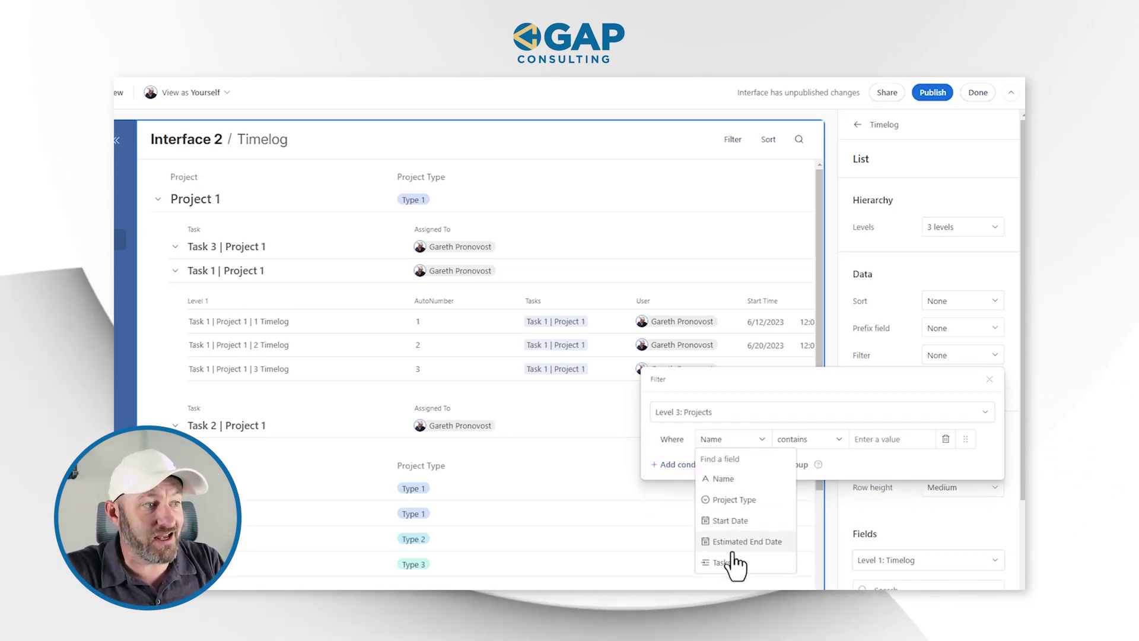
{"action": "left_click", "coordinate": [733, 509]}
{"action": "left_click", "coordinate": [893, 440]}
{"action": "left_click", "coordinate": [887, 483]}
{"action": "left_click", "coordinate": [987, 382]}
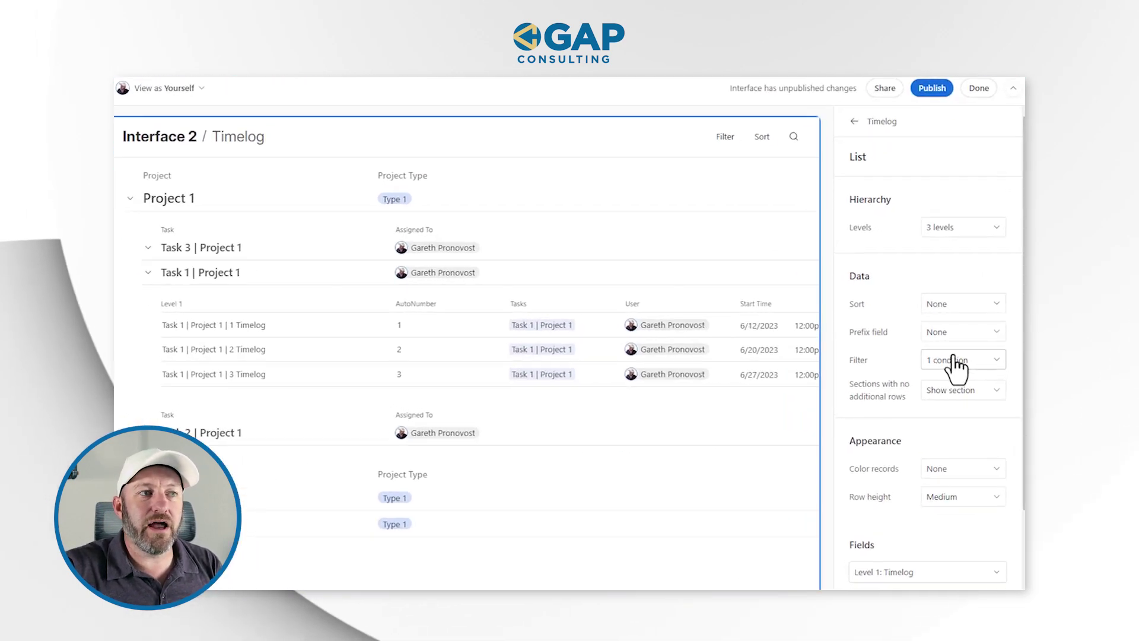
{"action": "left_click", "coordinate": [944, 378]}
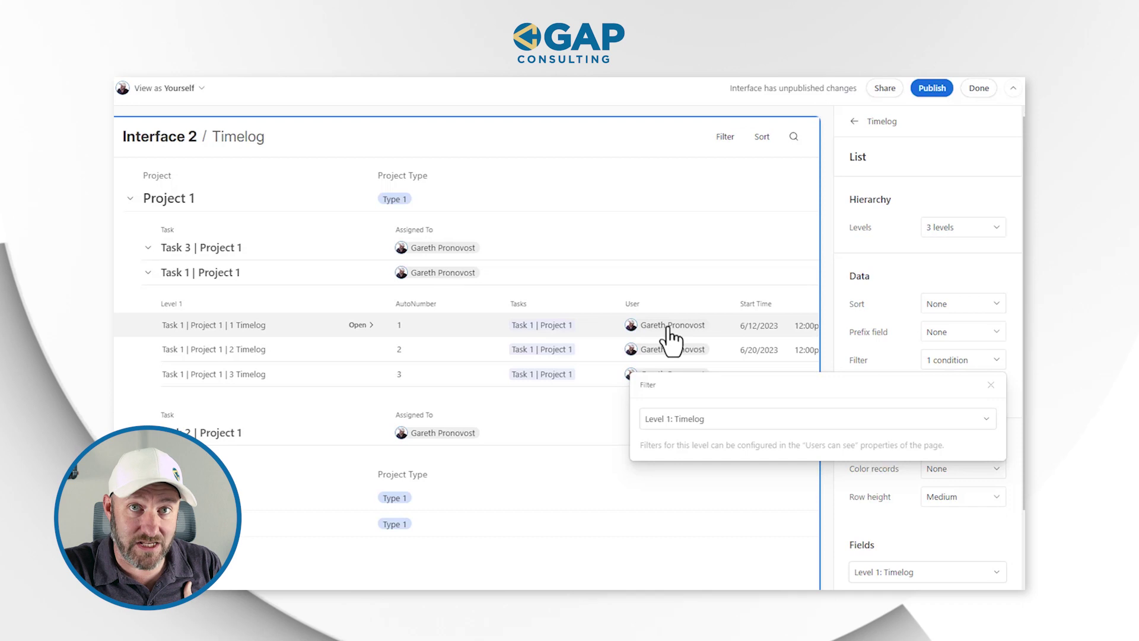
Add a Level 2: Tasks filter where Assigned To is Current user.
{"action": "left_click", "coordinate": [752, 422]}
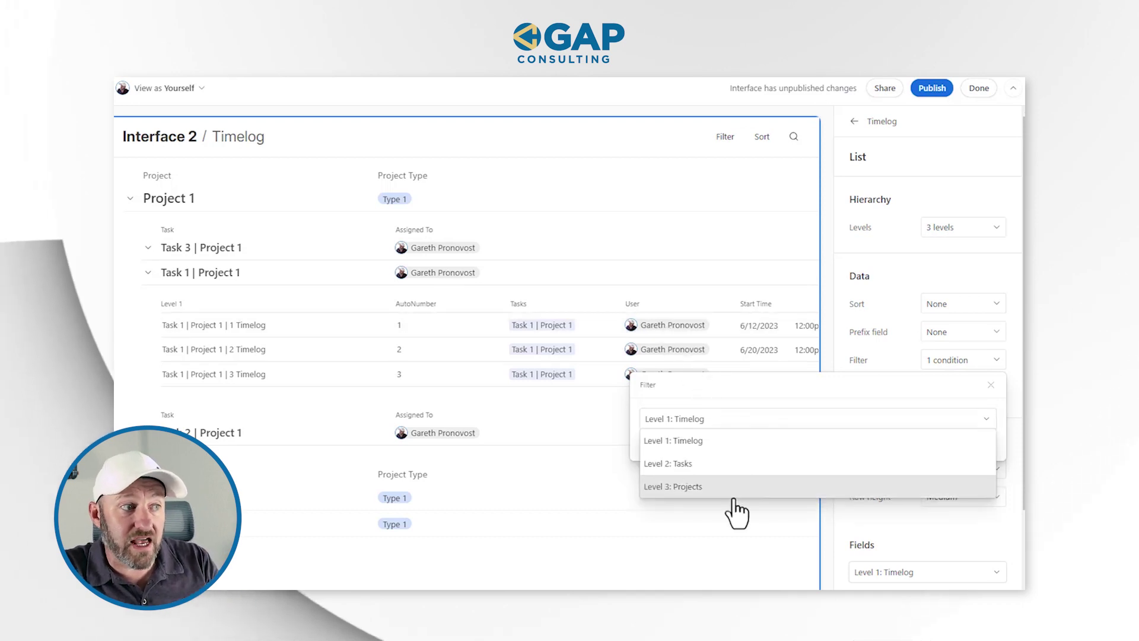
{"action": "left_click", "coordinate": [710, 465]}
{"action": "left_click", "coordinate": [692, 466]}
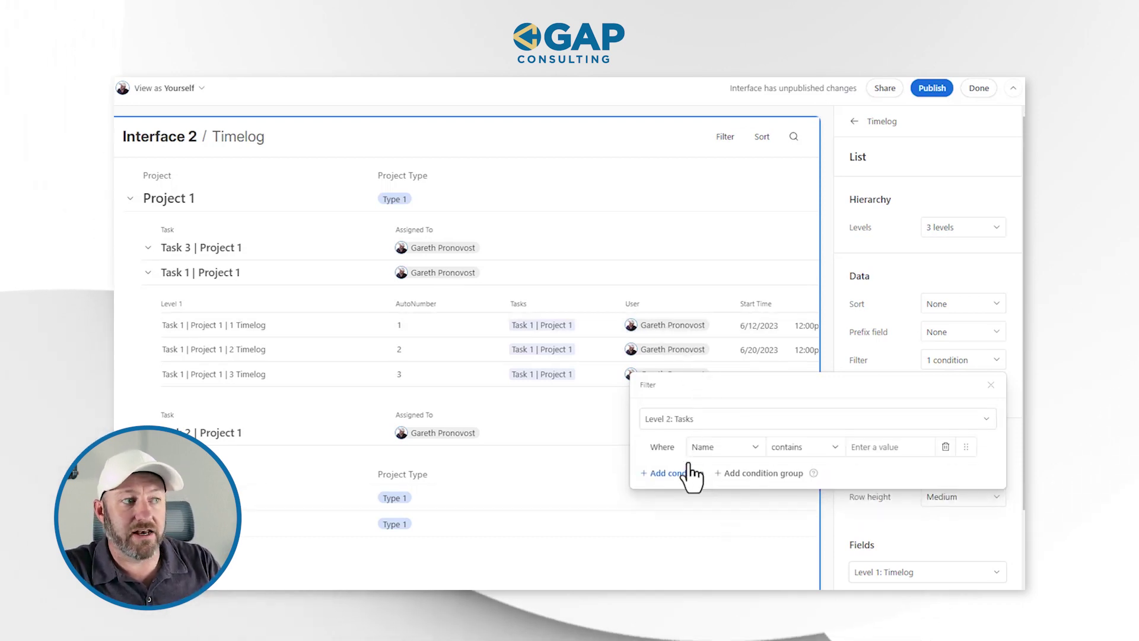
{"action": "left_click", "coordinate": [711, 448]}
{"action": "left_click", "coordinate": [727, 553]}
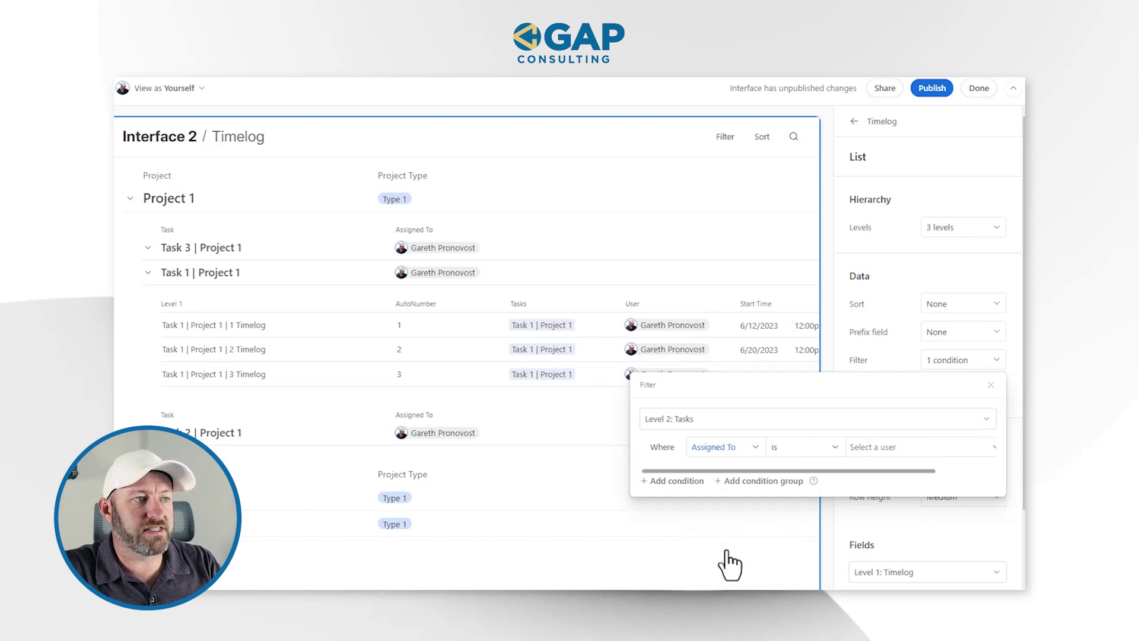
{"action": "left_click", "coordinate": [884, 452]}
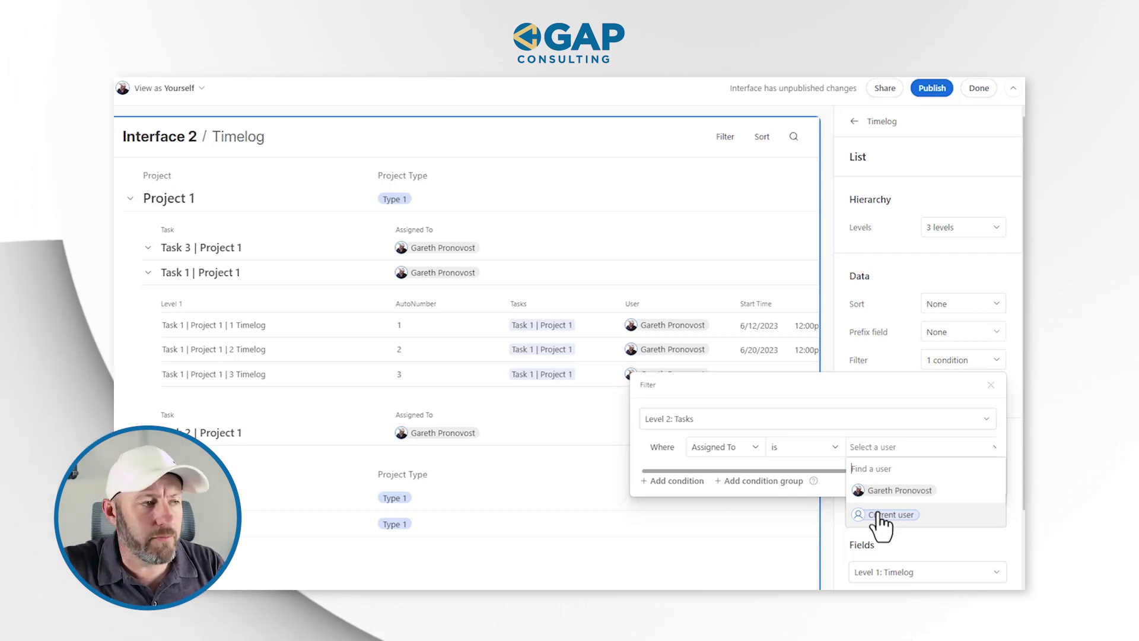
{"action": "left_click", "coordinate": [881, 516]}
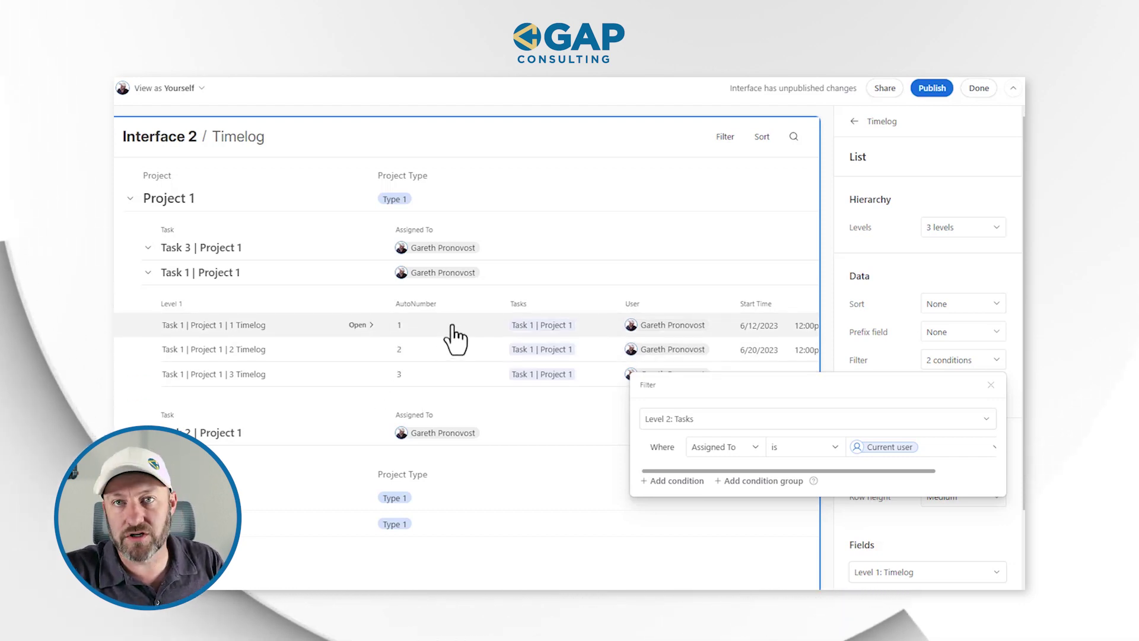
Switch the filter level back to Level 1: Timelog and close the filter settings.
{"action": "left_click", "coordinate": [710, 425]}
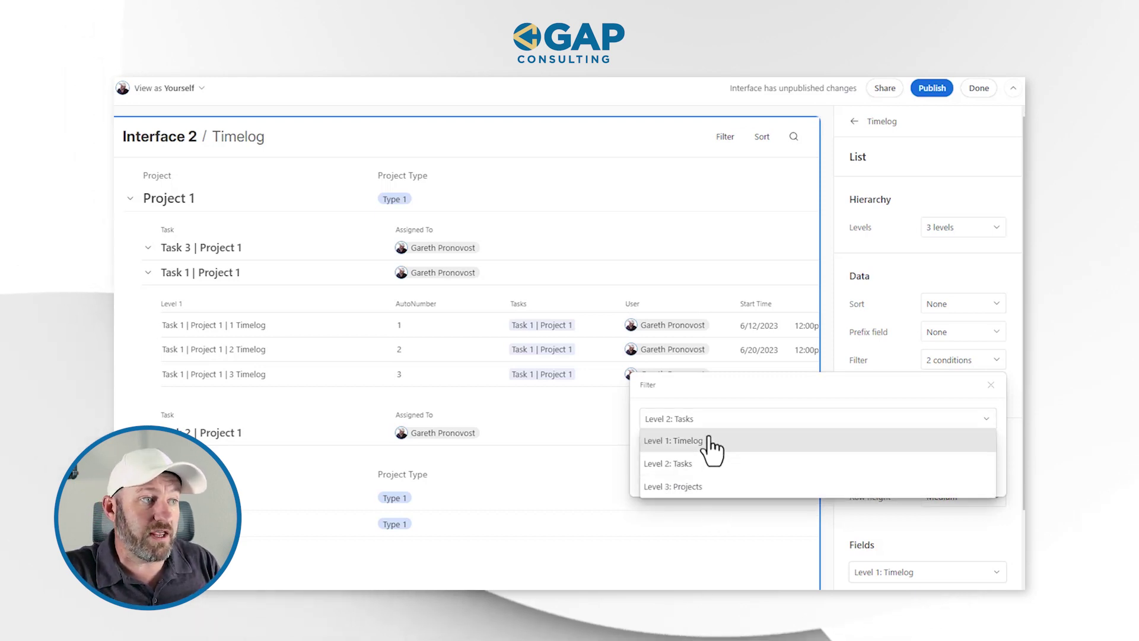
{"action": "left_click", "coordinate": [709, 439]}
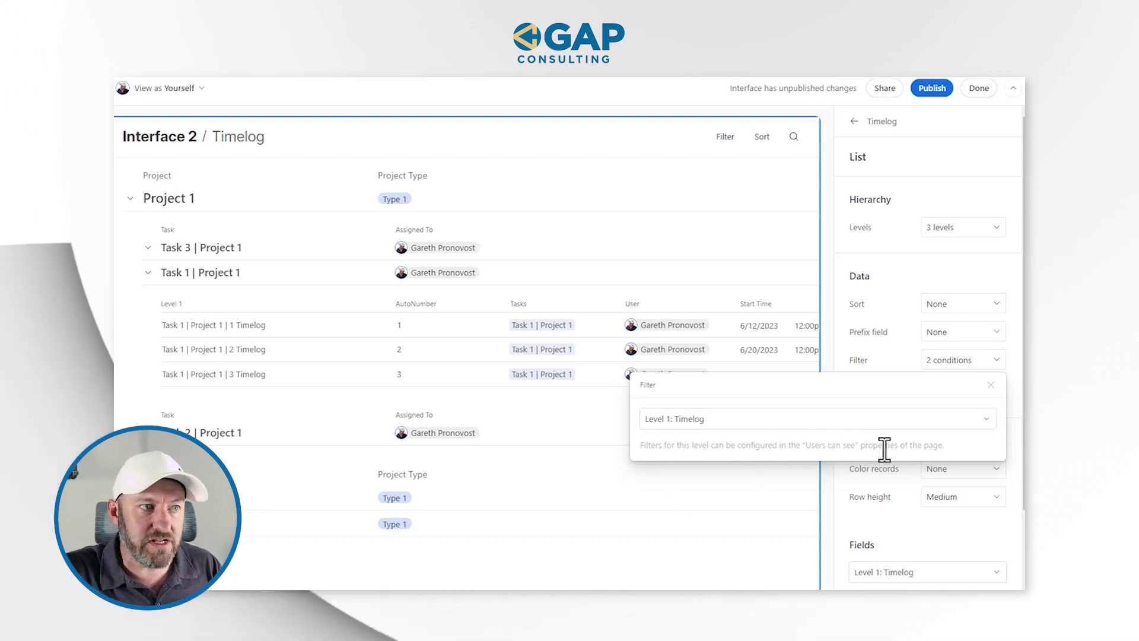
{"action": "left_click", "coordinate": [990, 387]}
{"action": "left_click", "coordinate": [879, 122]}
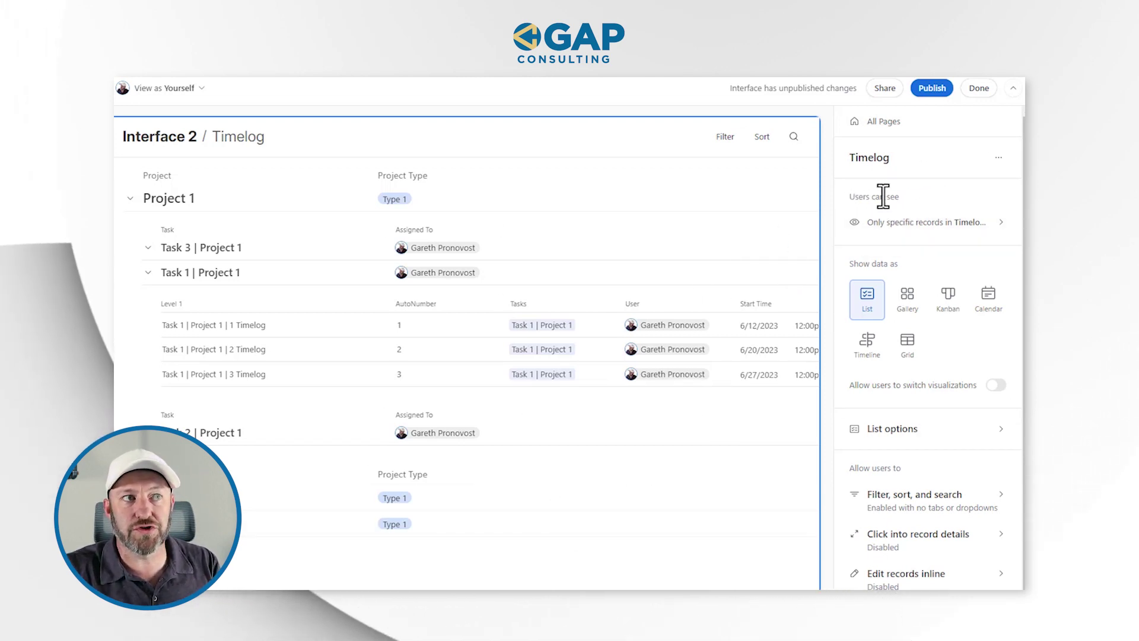
{"action": "left_click", "coordinate": [931, 223]}
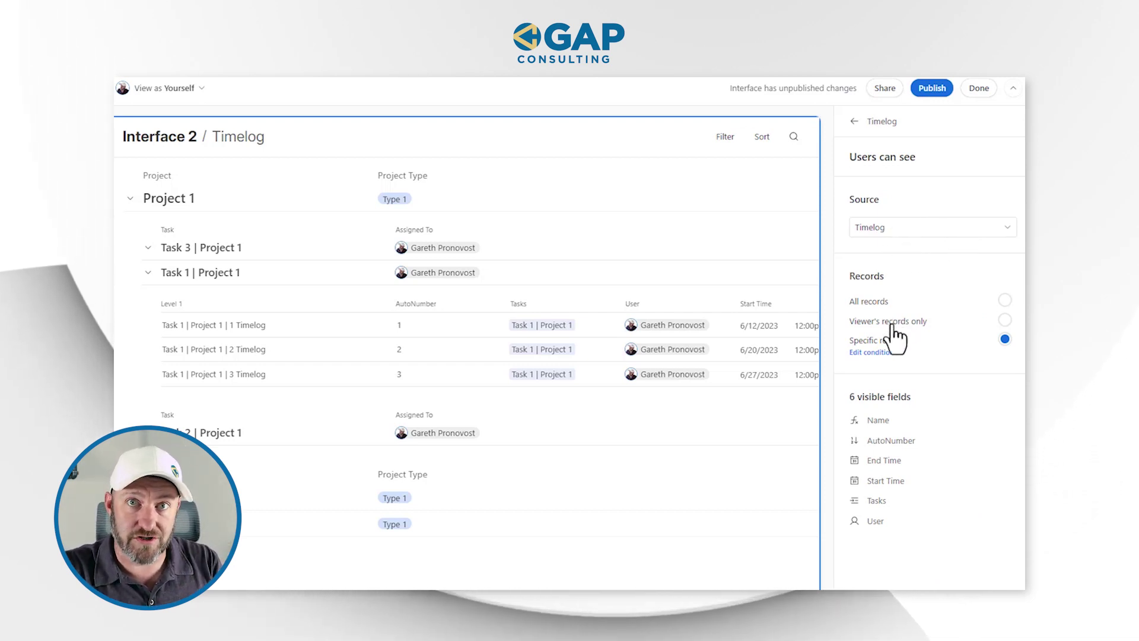
{"action": "left_click", "coordinate": [890, 352]}
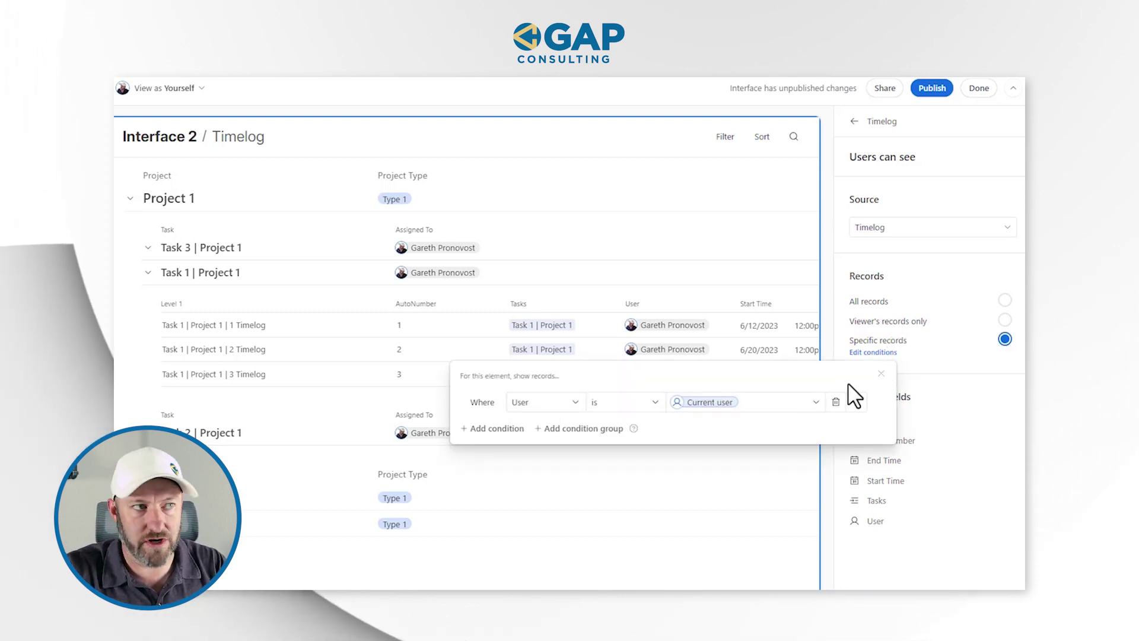
{"action": "left_click", "coordinate": [881, 374]}
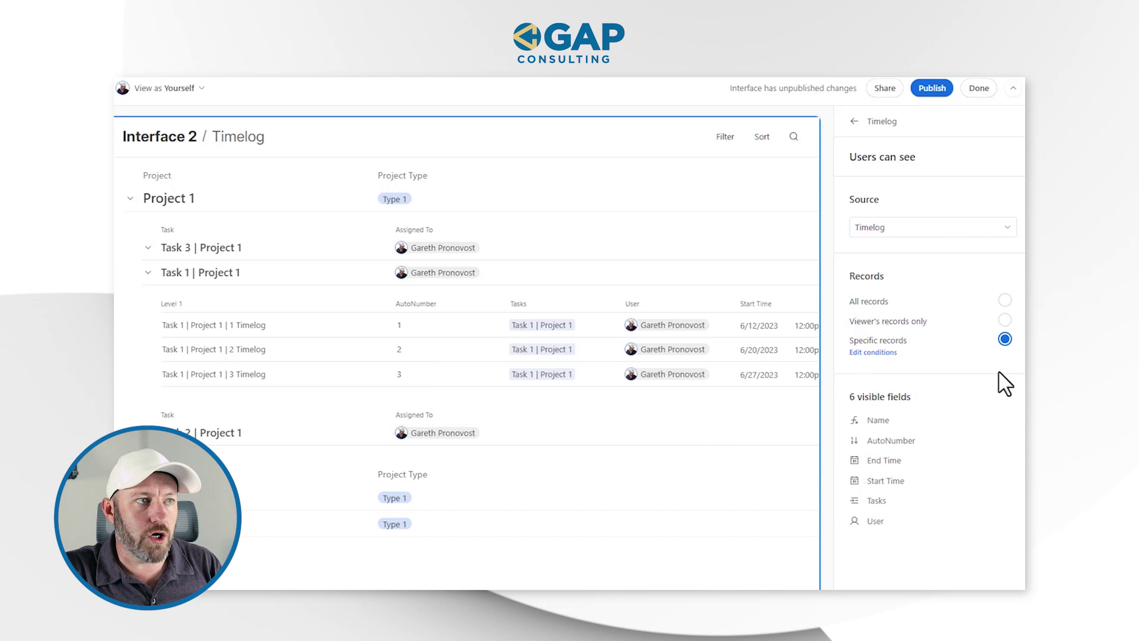
{"action": "left_click", "coordinate": [881, 122]}
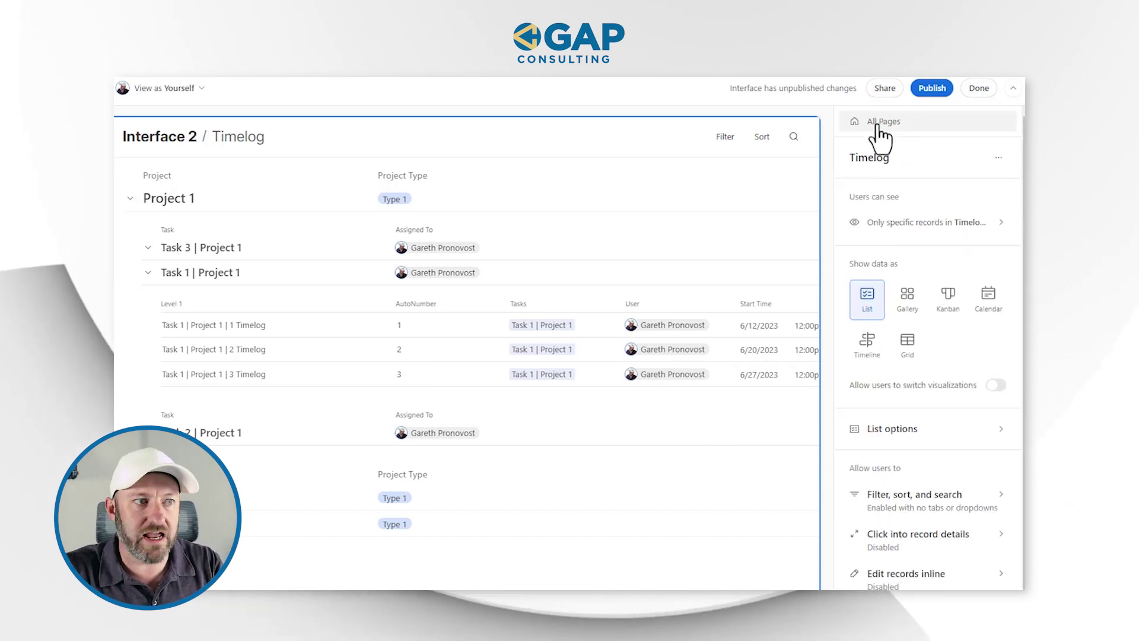
{"action": "left_click", "coordinate": [908, 430]}
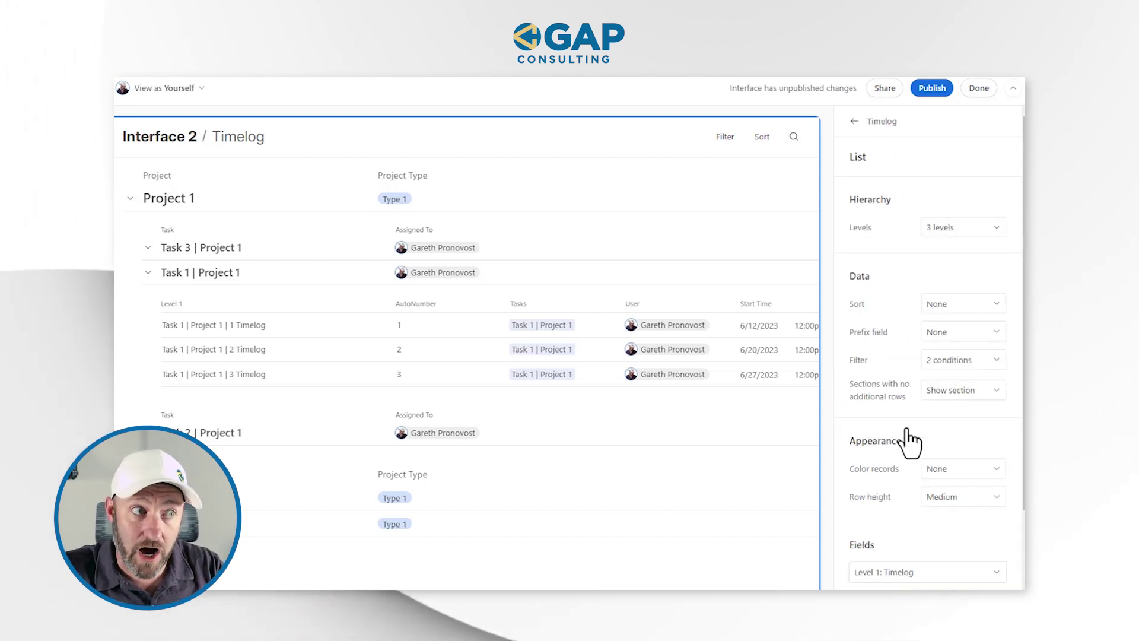
{"action": "left_click", "coordinate": [963, 361]}
{"action": "left_click", "coordinate": [842, 419]}
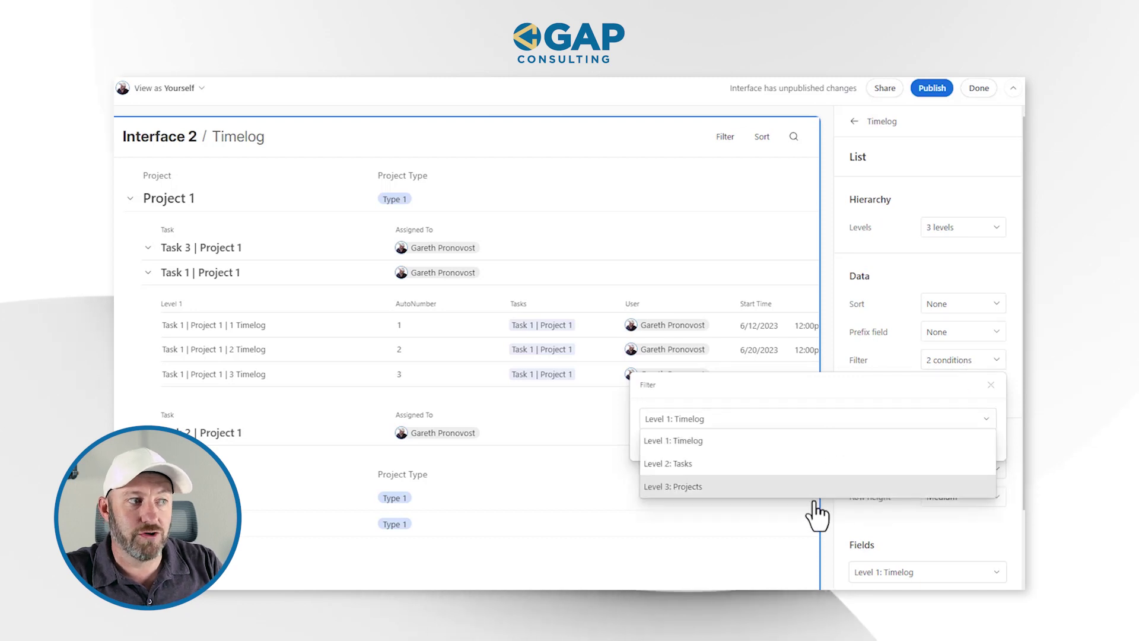